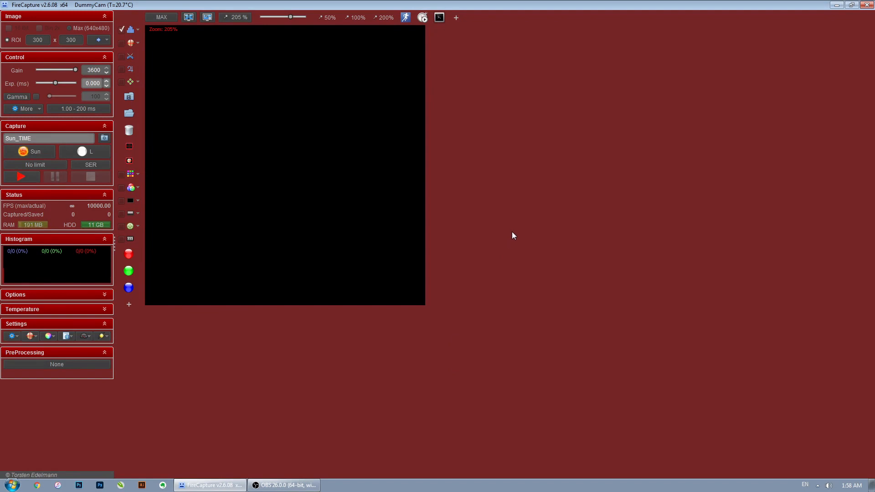
# - Open the script interface and begin a script with SetFiletype AVI followed by a Loop of 30
pyautogui.click(439, 18)
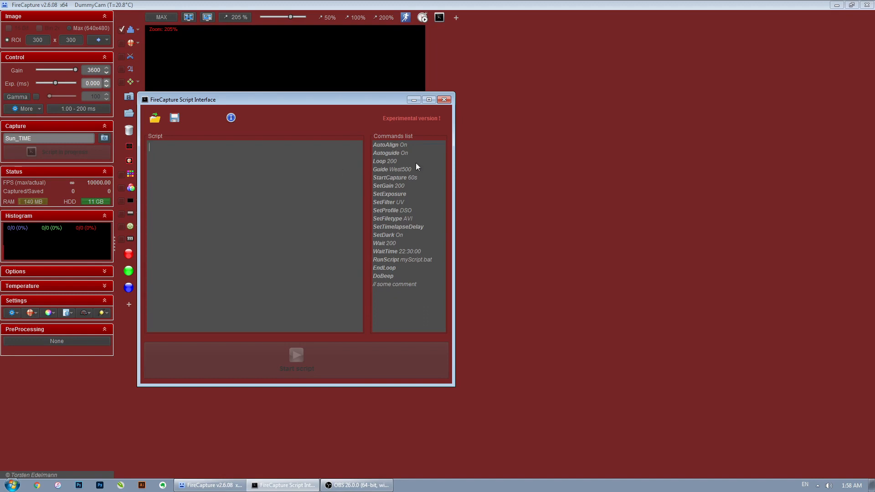
pyautogui.moveTo(390, 223); pyautogui.dragTo(237, 172)
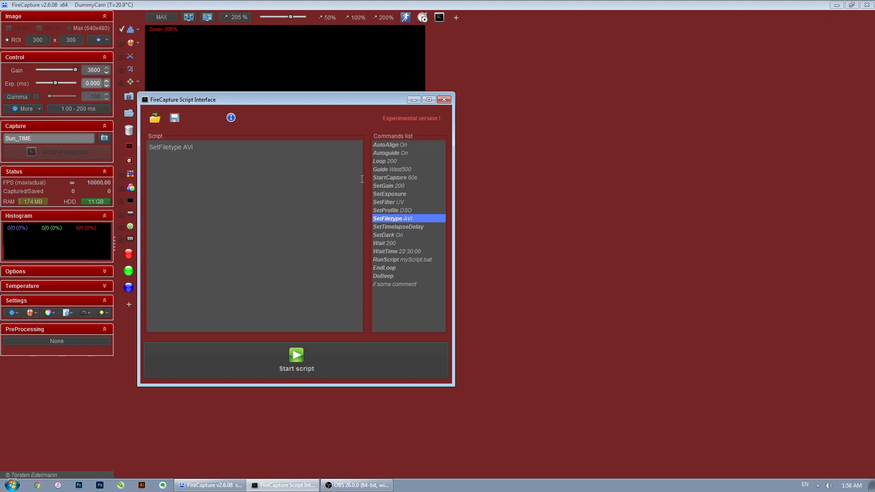
pyautogui.moveTo(386, 163); pyautogui.dragTo(184, 159)
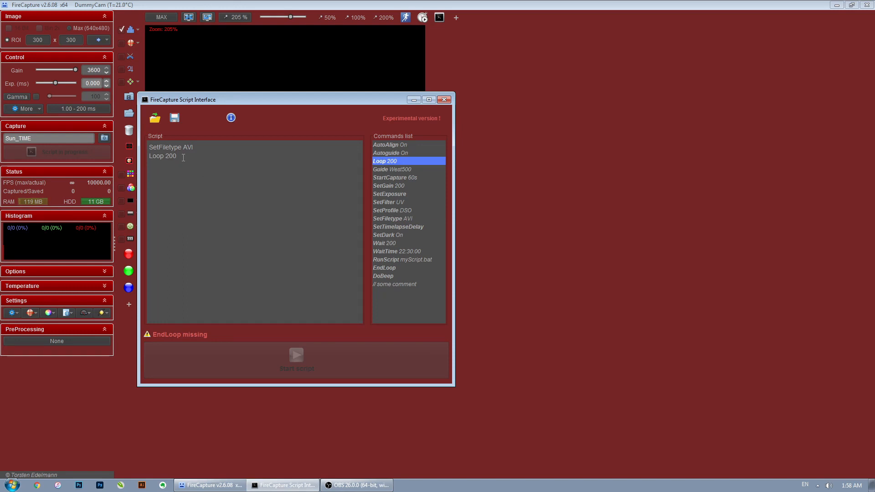
pyautogui.doubleClick(169, 158)
pyautogui.write('30')
pyautogui.press('Return')
# - Add a WaitTime command to the script with the argument XX:01:00
pyautogui.doubleClick(400, 252)
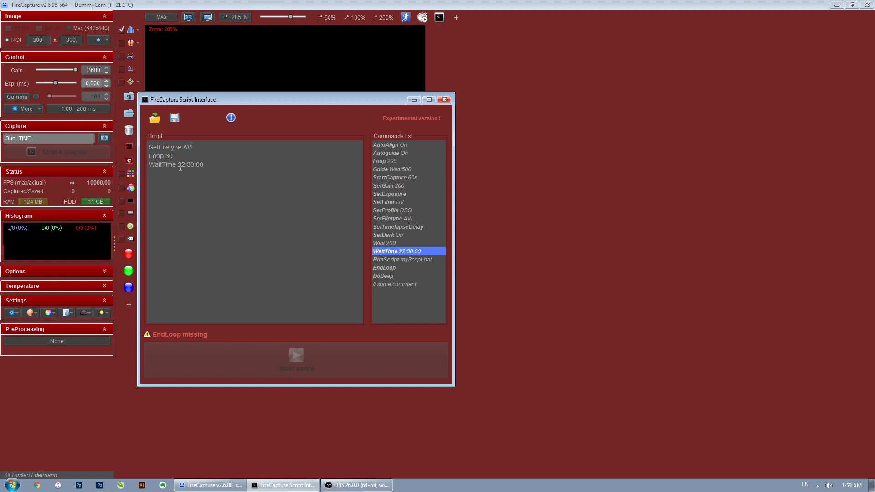
pyautogui.press('BackSpace')
pyautogui.press('BackSpace')
pyautogui.write('XX')
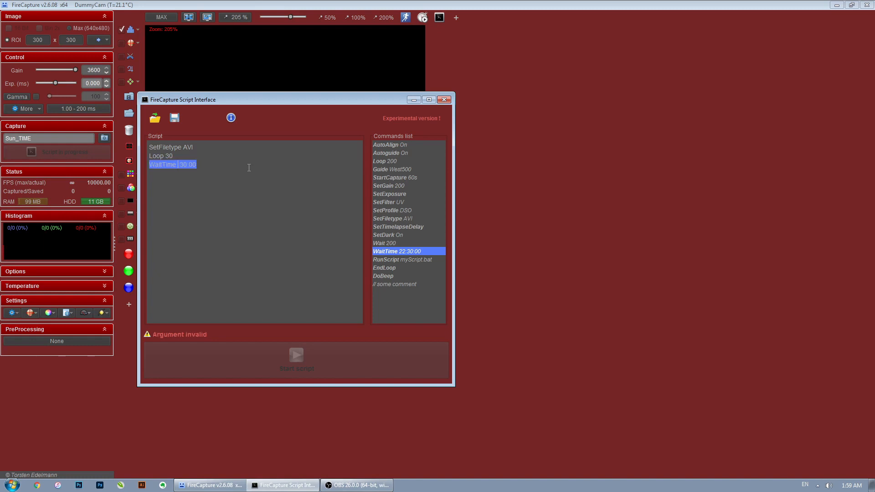
pyautogui.press('Right')
pyautogui.hotkey('shift', 'Right')
pyautogui.hotkey('shift', 'Right')
pyautogui.write('01')
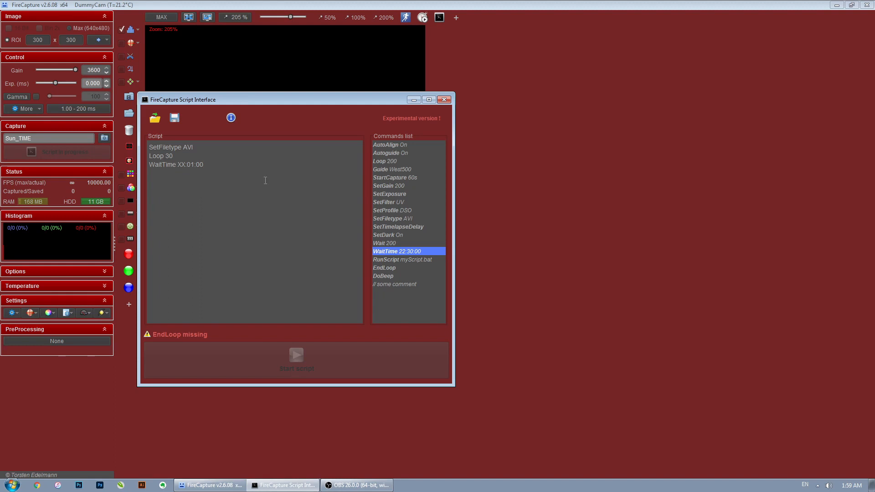
# - Add StartCapture 1000f on a new script line and close the loop with EndLoop
pyautogui.press('Return')
pyautogui.doubleClick(389, 179)
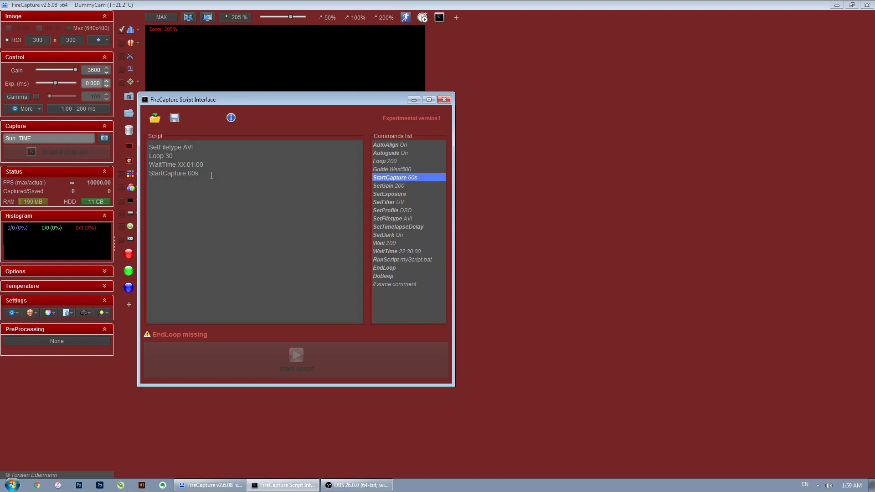
pyautogui.press('BackSpace')
pyautogui.press('BackSpace')
pyautogui.press('BackSpace')
pyautogui.press('BackSpace')
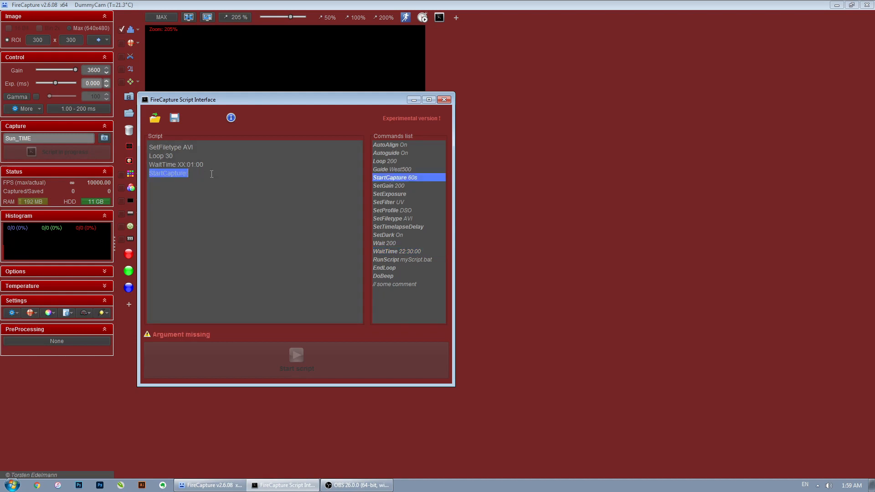
pyautogui.write('1000f')
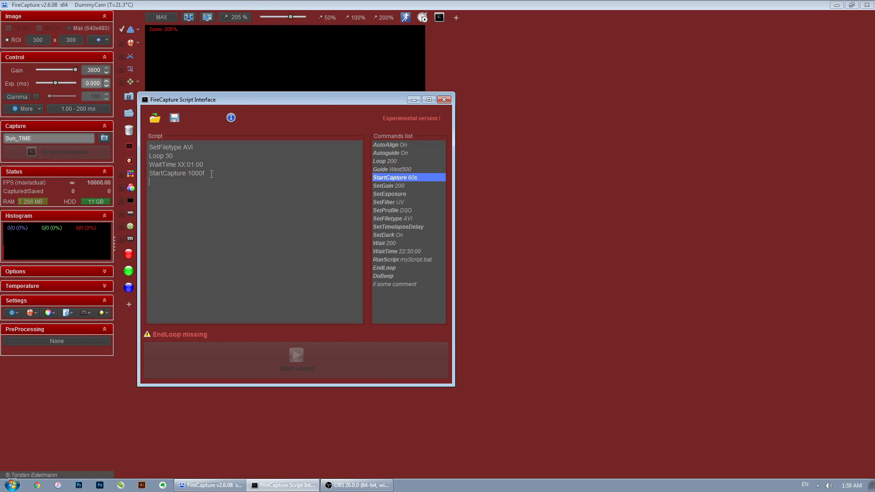
pyautogui.doubleClick(381, 268)
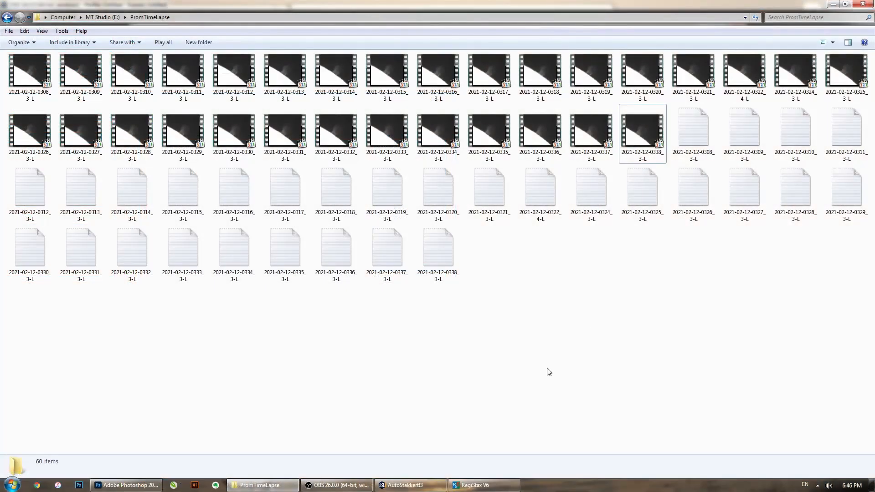
pyautogui.click(637, 152)
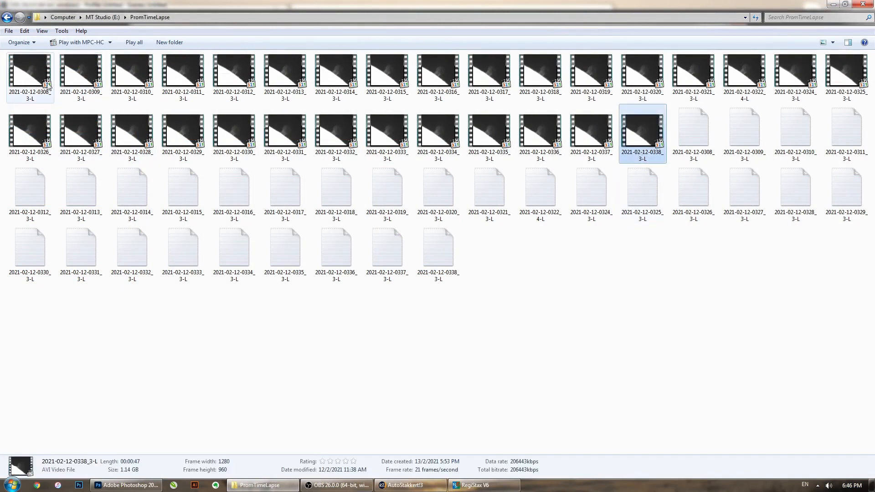
pyautogui.press('Home')
pyautogui.keyDown('shift'); pyautogui.click(642, 132); pyautogui.keyUp('shift')
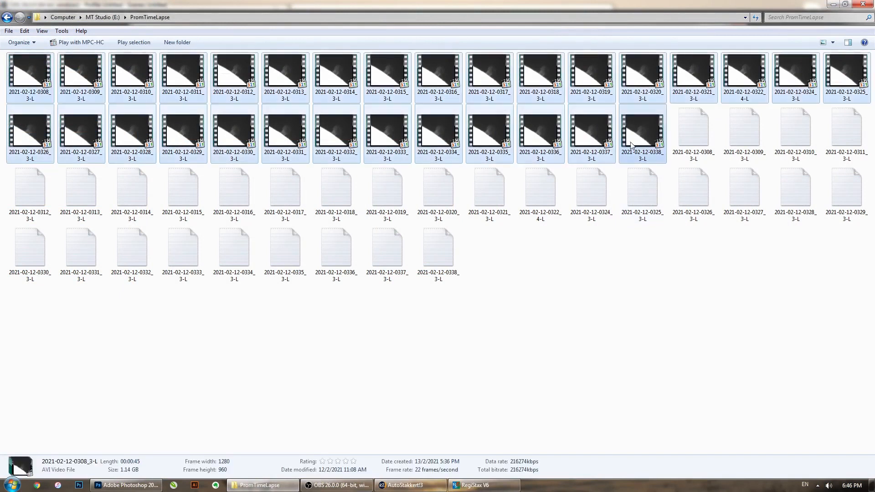
pyautogui.moveTo(28, 83); pyautogui.dragTo(138, 161)
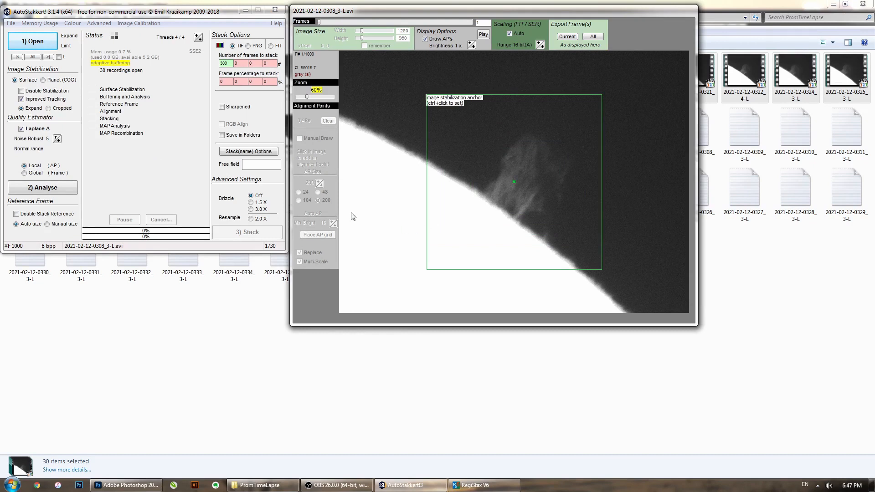
# - Analyse the recordings and stack 300 frames of each using an alignment point grid with AP size 200
pyautogui.click(43, 187)
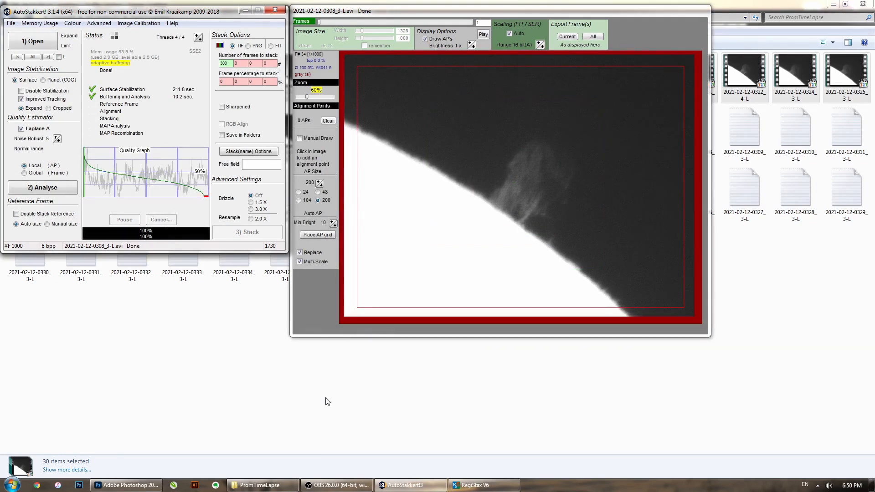
pyautogui.click(322, 236)
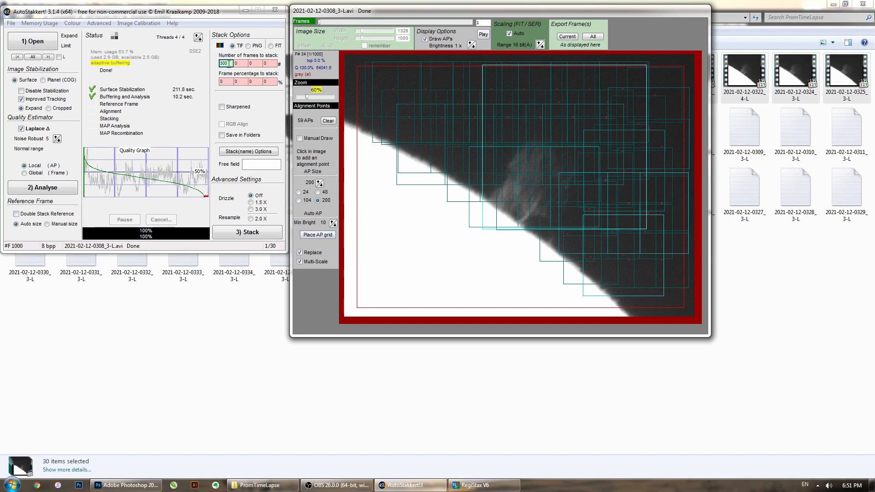
pyautogui.click(248, 233)
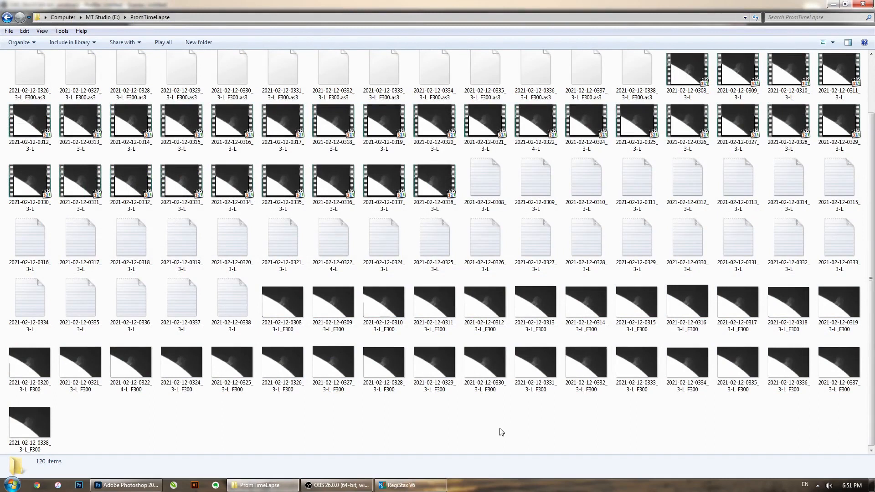
pyautogui.click(275, 314)
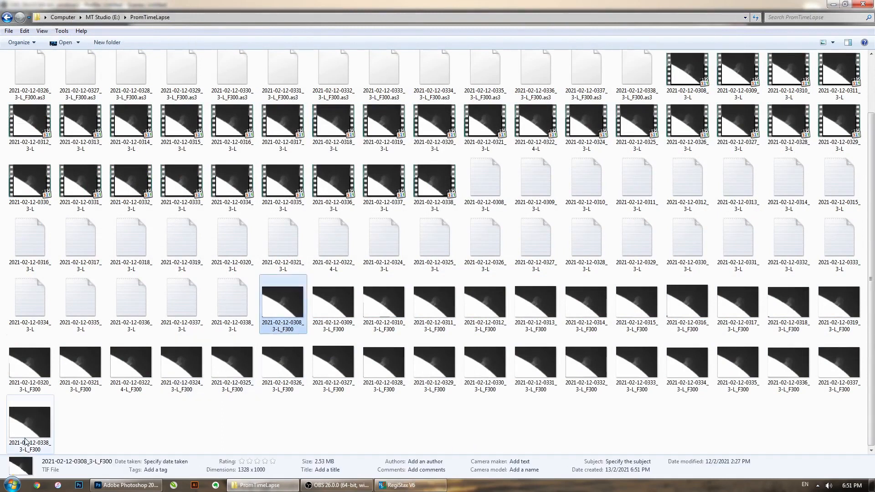
pyautogui.keyDown('shift'); pyautogui.click(30, 424); pyautogui.keyUp('shift')
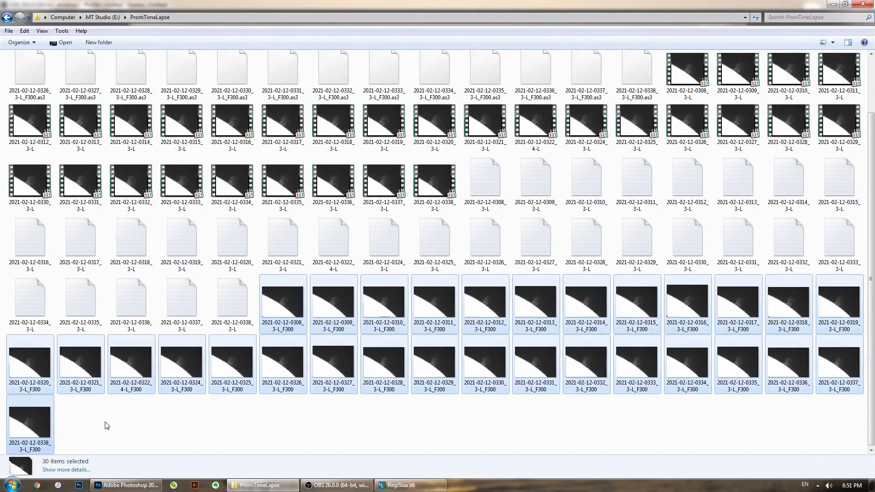
pyautogui.click(403, 433)
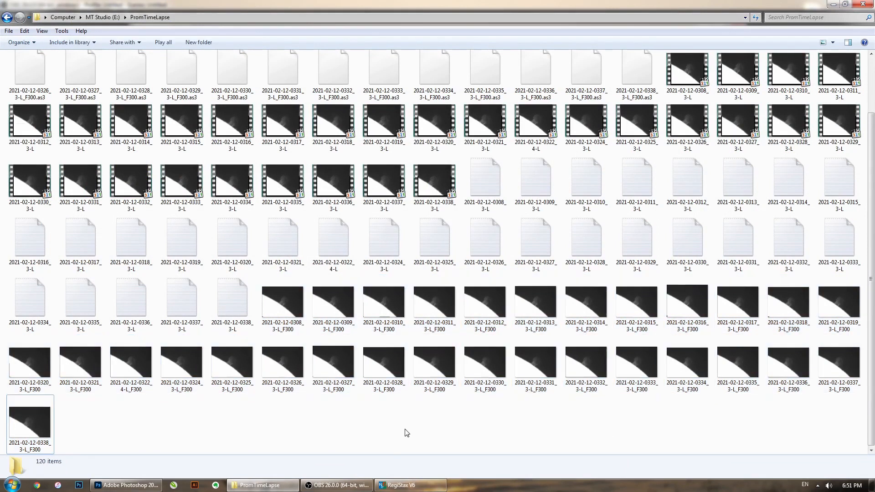
pyautogui.moveTo(272, 304); pyautogui.dragTo(341, 324)
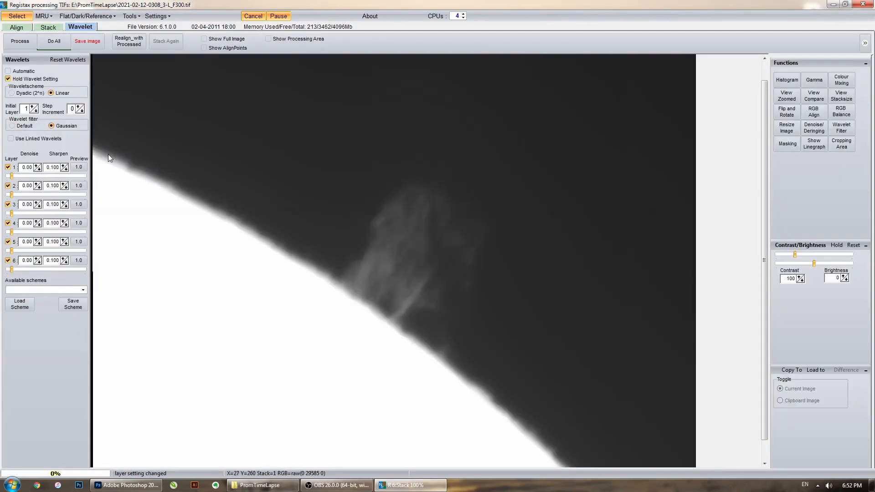
pyautogui.click(33, 138)
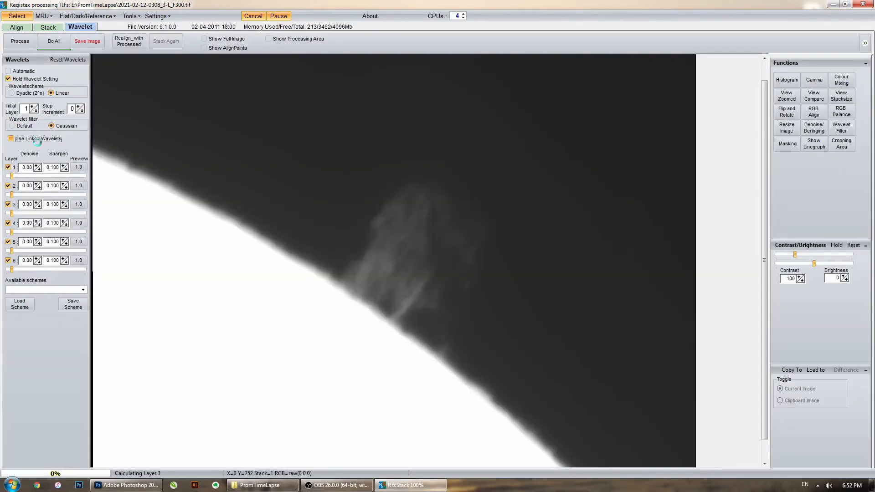
# - Set wavelet layer 2 to a strength of 41.1 with denoise 0.20 and sharpen 0.130
pyautogui.moveTo(11, 195); pyautogui.dragTo(41, 195)
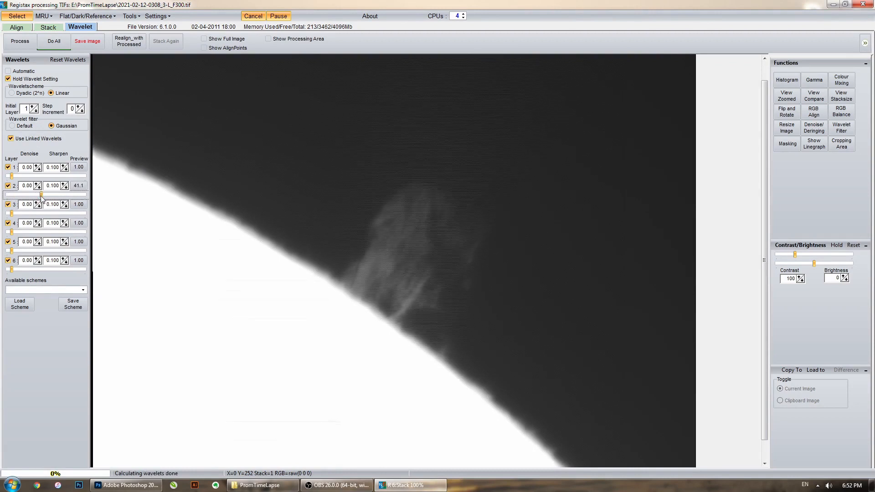
pyautogui.doubleClick(34, 185)
pyautogui.write('0.05')
pyautogui.click(37, 184)
pyautogui.click(37, 184)
pyautogui.click(63, 185)
pyautogui.click(63, 184)
pyautogui.click(63, 184)
pyautogui.click(63, 185)
pyautogui.click(63, 185)
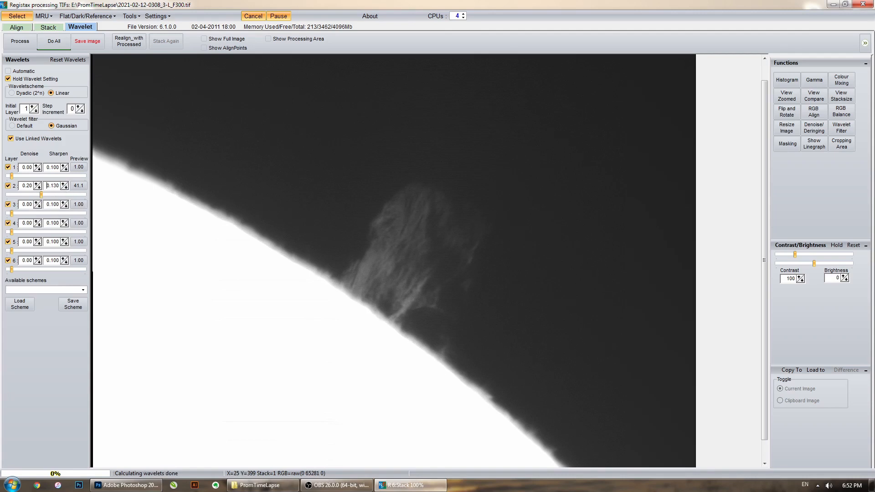
# - Set wavelet layer 1 to a strength of 8.5 with denoise 0.15 and sharpen 0.120
pyautogui.click(12, 177)
pyautogui.moveTo(13, 177); pyautogui.dragTo(19, 176)
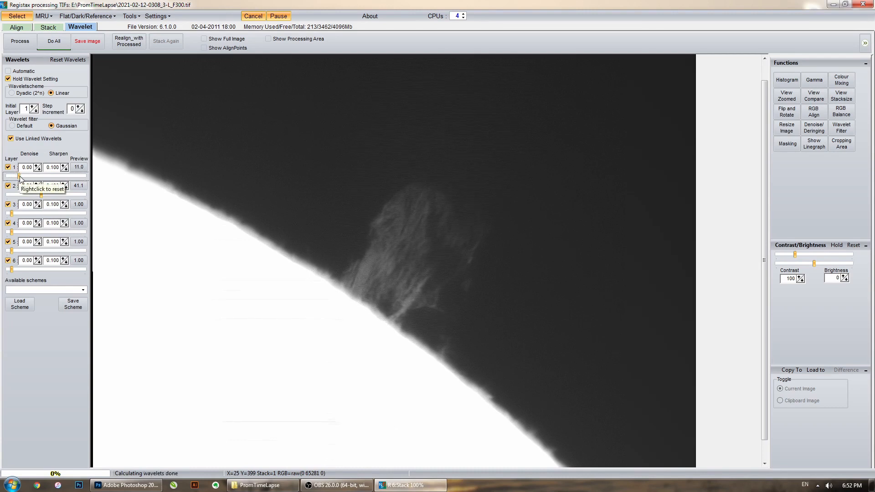
pyautogui.moveTo(20, 176); pyautogui.dragTo(22, 175)
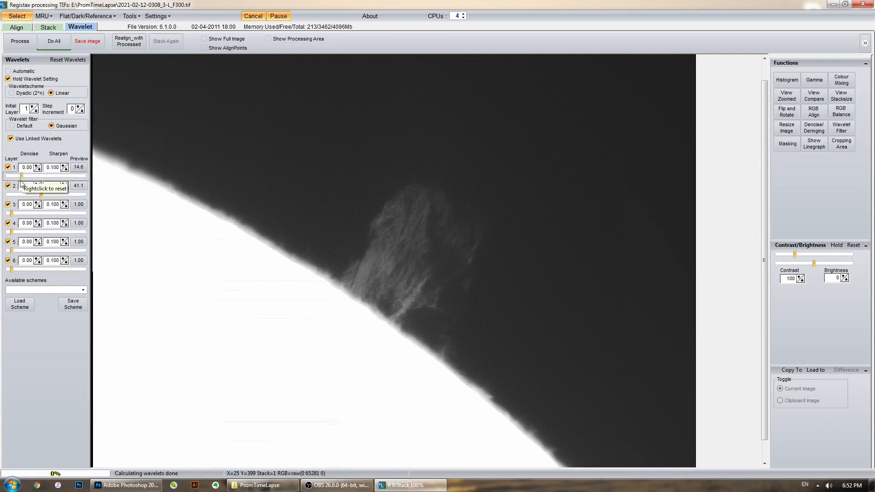
pyautogui.moveTo(21, 177); pyautogui.dragTo(22, 177)
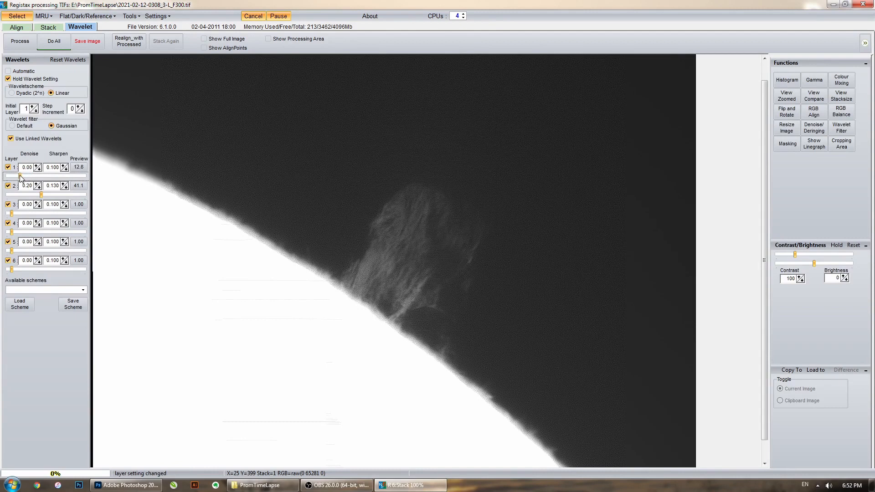
pyautogui.moveTo(21, 177); pyautogui.dragTo(20, 176)
pyautogui.doubleClick(33, 168)
pyautogui.write('0.15')
pyautogui.press('Tab')
pyautogui.click(62, 166)
pyautogui.click(63, 165)
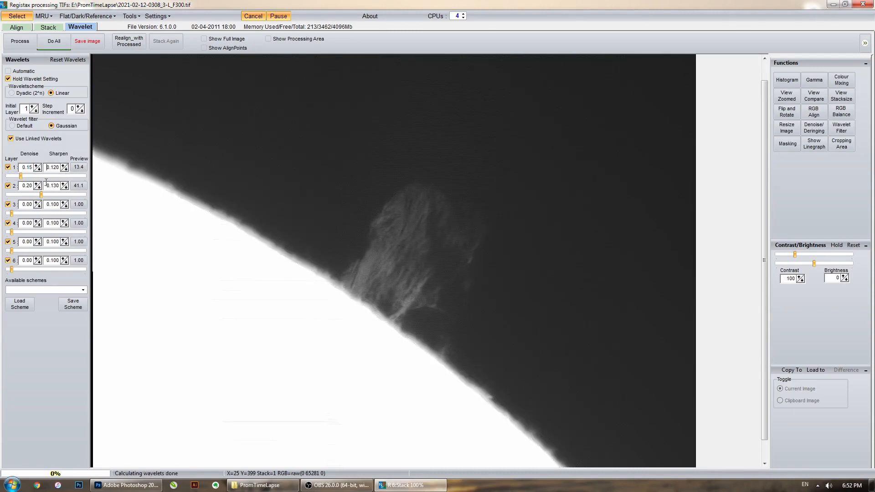
pyautogui.moveTo(21, 176); pyautogui.dragTo(17, 175)
# - Set wavelet layer 3 to a strength of 6.1 with some denoise and sharpen 0.120
pyautogui.moveTo(12, 213); pyautogui.dragTo(15, 213)
pyautogui.doubleClick(35, 204)
pyautogui.click(37, 207)
pyautogui.click(36, 205)
pyautogui.click(63, 203)
pyautogui.click(63, 202)
pyautogui.click(63, 202)
# - Set the denoise of wavelet layers 1 and 3 to 0.20 and apply the wavelets to the whole image
pyautogui.click(36, 166)
pyautogui.click(36, 203)
pyautogui.click(37, 202)
pyautogui.click(58, 46)
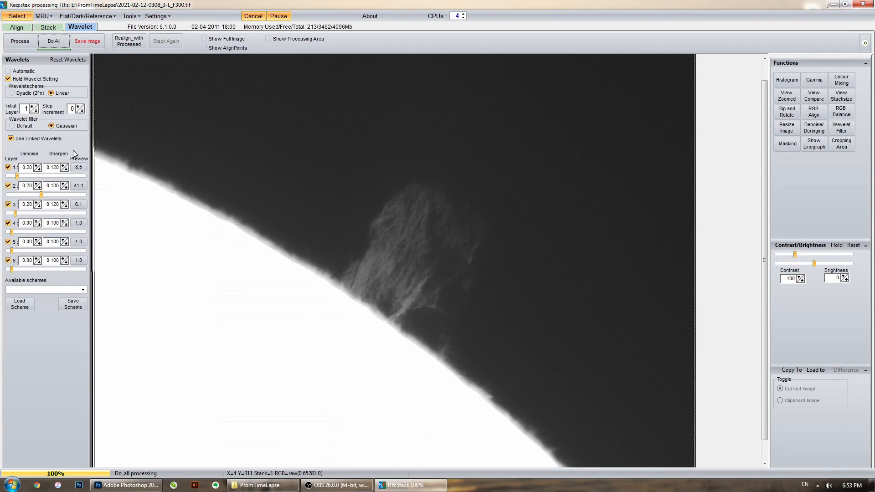
# - Open the Macro/Batch window
pyautogui.click(131, 16)
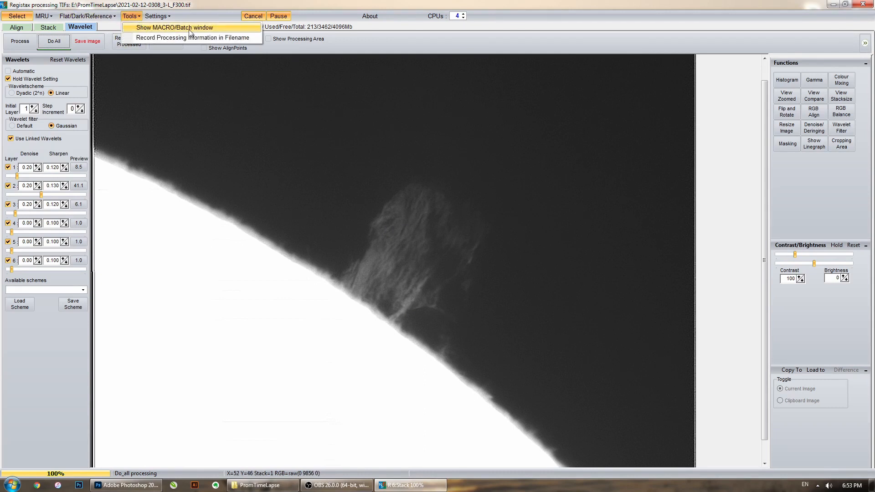
pyautogui.click(198, 17)
pyautogui.click(157, 17)
pyautogui.click(129, 17)
pyautogui.click(130, 16)
pyautogui.click(175, 27)
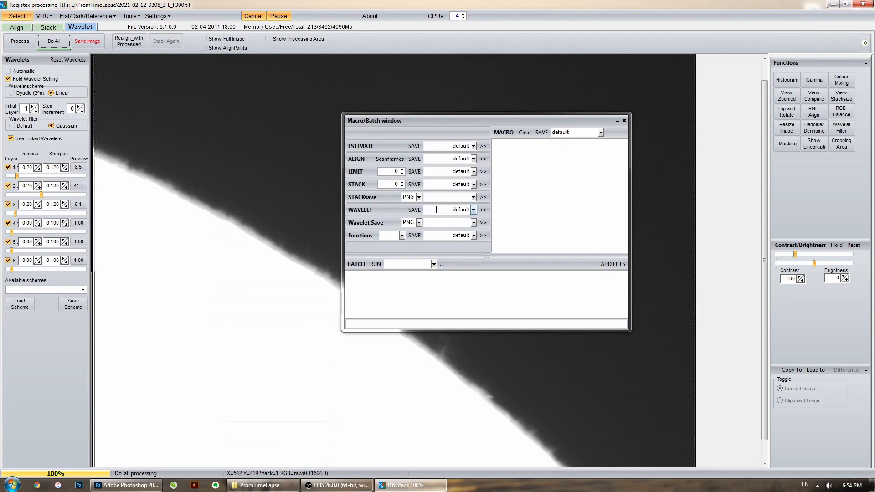
# - Name the wavelet settings 20210212_P3x and add them as the first line of the macro
pyautogui.moveTo(436, 210); pyautogui.dragTo(468, 210)
pyautogui.write('2021')
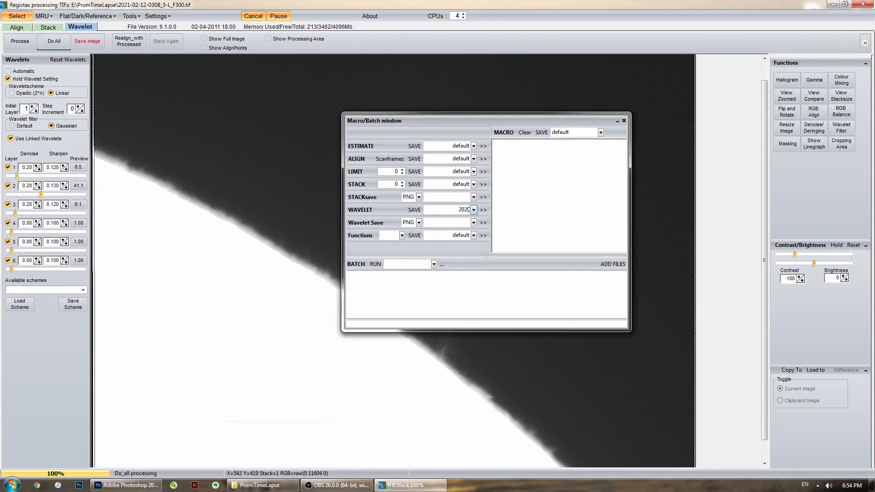
pyautogui.write('0212_P3x')
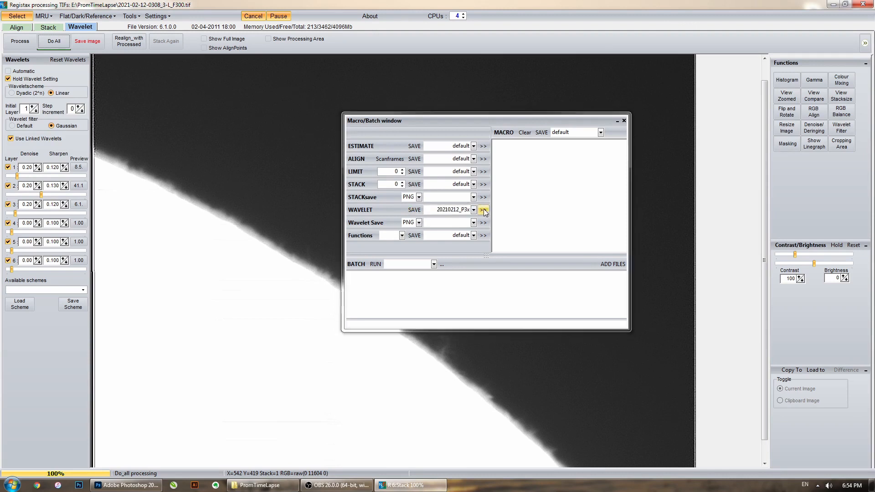
pyautogui.click(483, 209)
pyautogui.click(527, 144)
pyautogui.press('Delete')
# - Set the wavelet save format to TIF with the suffix w and add that save operation to the macro
pyautogui.click(420, 223)
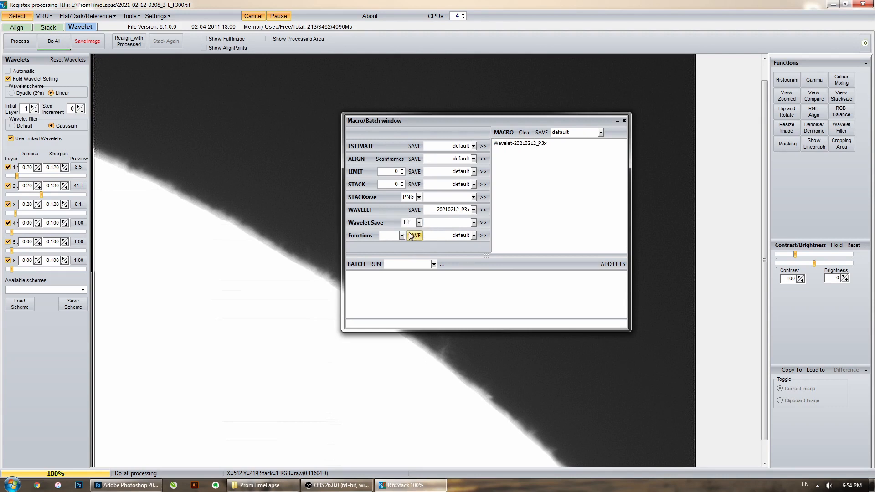
pyautogui.click(419, 224)
pyautogui.click(417, 248)
pyautogui.click(483, 223)
pyautogui.moveTo(526, 150); pyautogui.dragTo(490, 151)
pyautogui.press('Delete')
pyautogui.click(463, 225)
pyautogui.write('w')
pyautogui.click(483, 223)
# - Add the line "Close Registax6" to the macro and save the macro as 20210212_P3x
pyautogui.write('Reghistax')
pyautogui.click(602, 135)
pyautogui.write('2021')
pyautogui.press('Right')
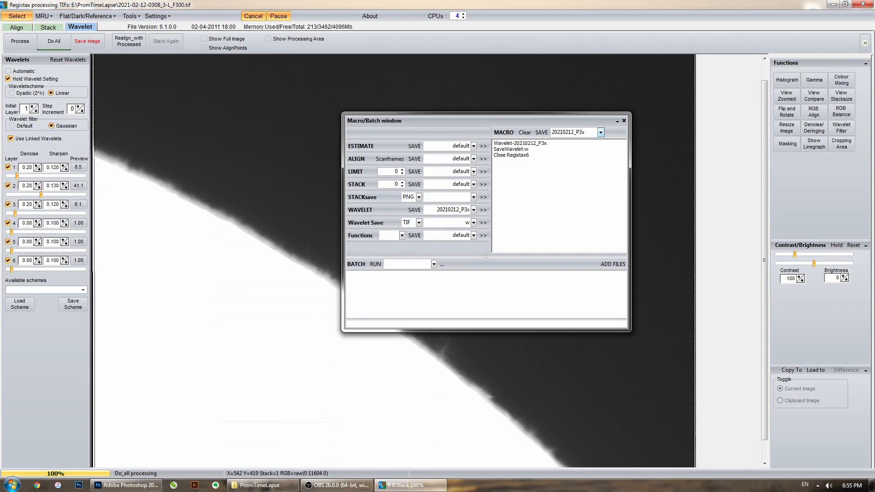
pyautogui.click(542, 133)
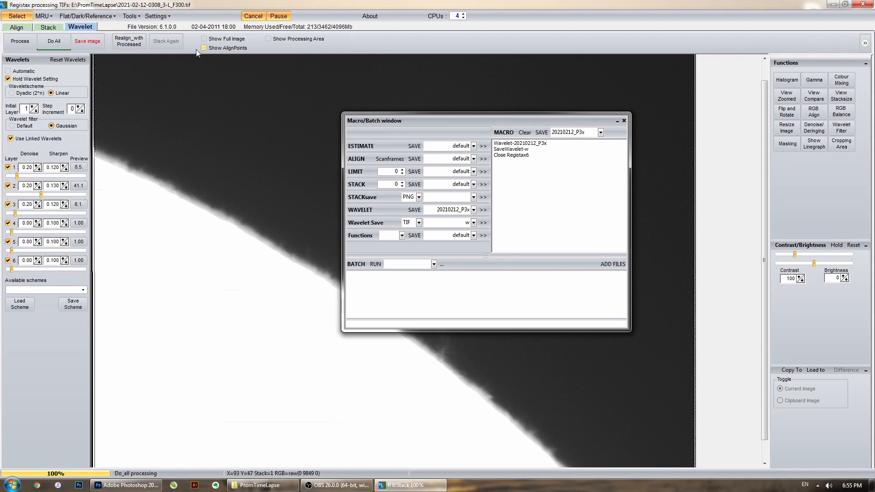
# - Close the Macro/Batch window, quit RegiStax without saving the results and restart it
pyautogui.click(624, 121)
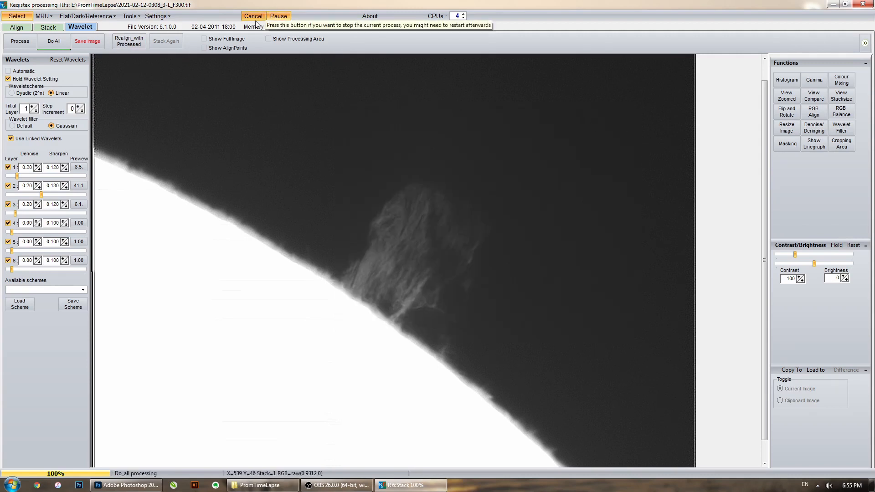
pyautogui.click(862, 4)
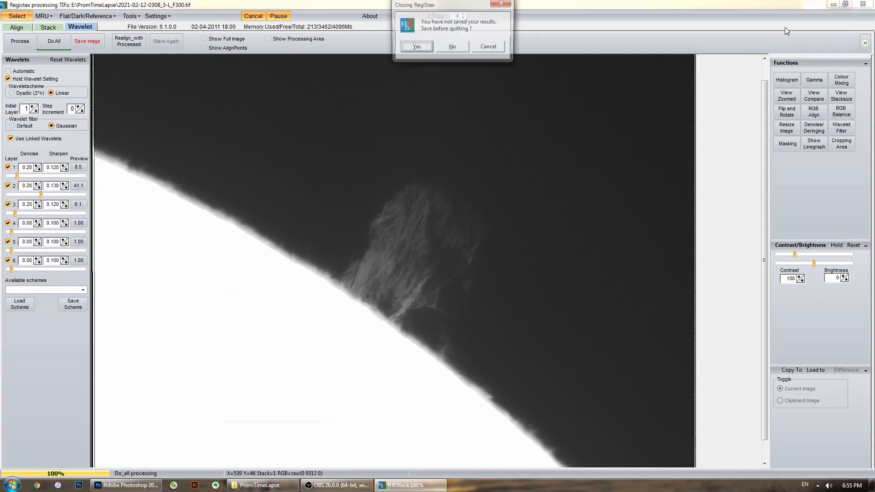
pyautogui.click(452, 47)
pyautogui.press('super')
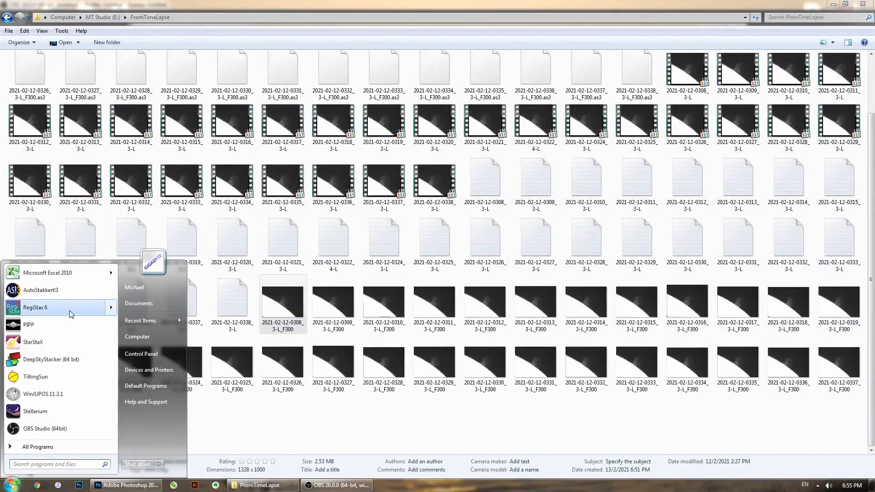
pyautogui.click(90, 309)
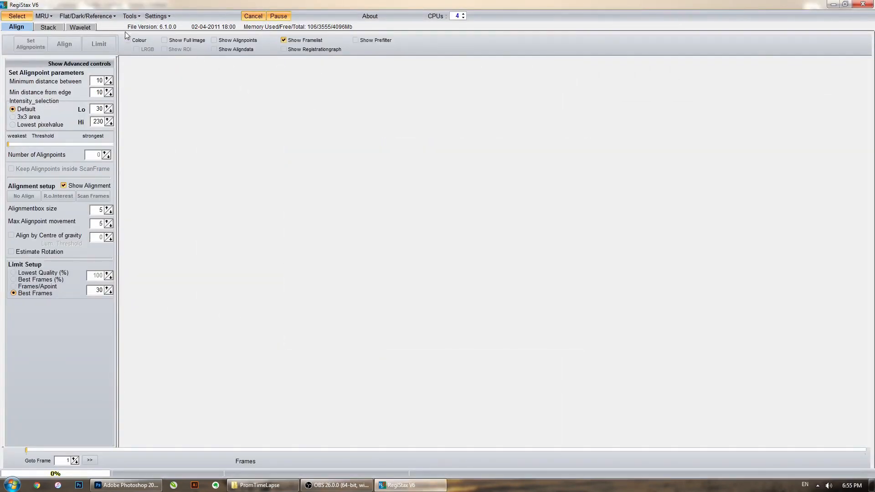
# - Open the Macro/Batch window and load the saved macro 20210212_P3x
pyautogui.click(135, 17)
pyautogui.click(164, 25)
pyautogui.click(601, 133)
pyautogui.click(568, 142)
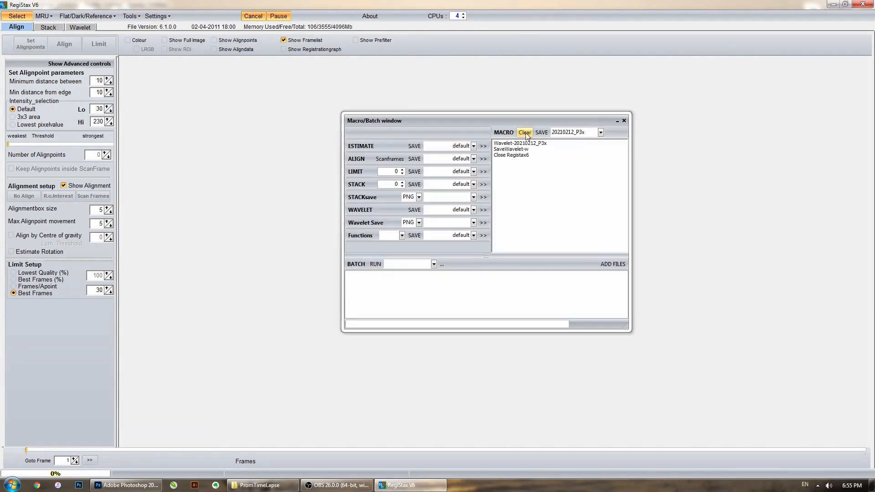
# - Start adding files to the batch and list all file types in the PromTimeLapse folder with a wildcard file name
pyautogui.click(618, 265)
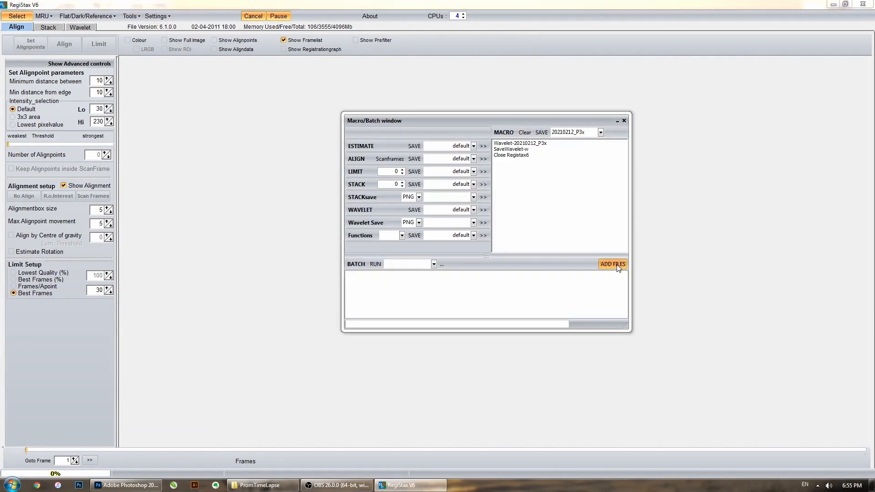
pyautogui.moveTo(772, 155); pyautogui.dragTo(776, 195)
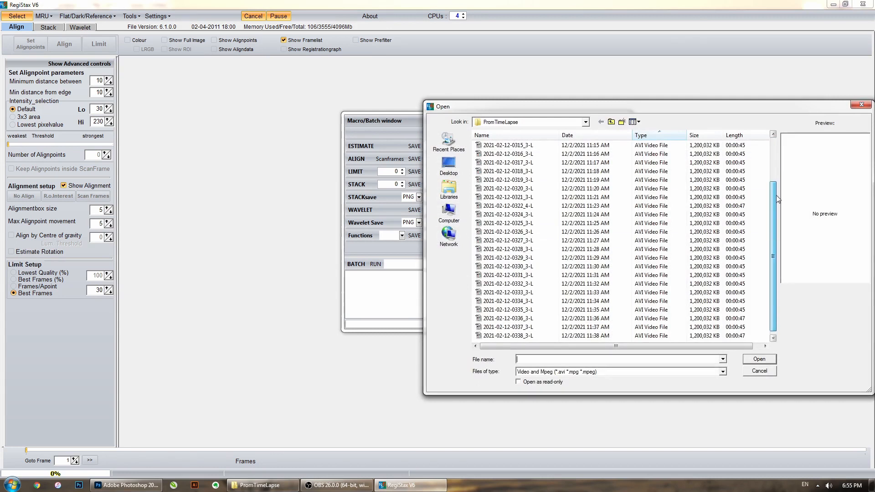
pyautogui.moveTo(776, 258); pyautogui.dragTo(775, 211)
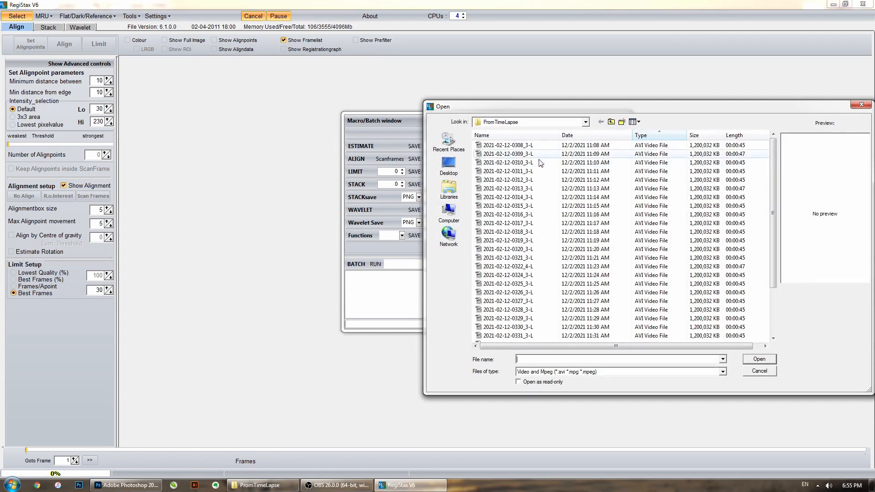
pyautogui.moveTo(775, 161)
pyautogui.mouseDown()
pyautogui.moveTo(773, 208)
pyautogui.moveTo(769, 166)
pyautogui.mouseUp()
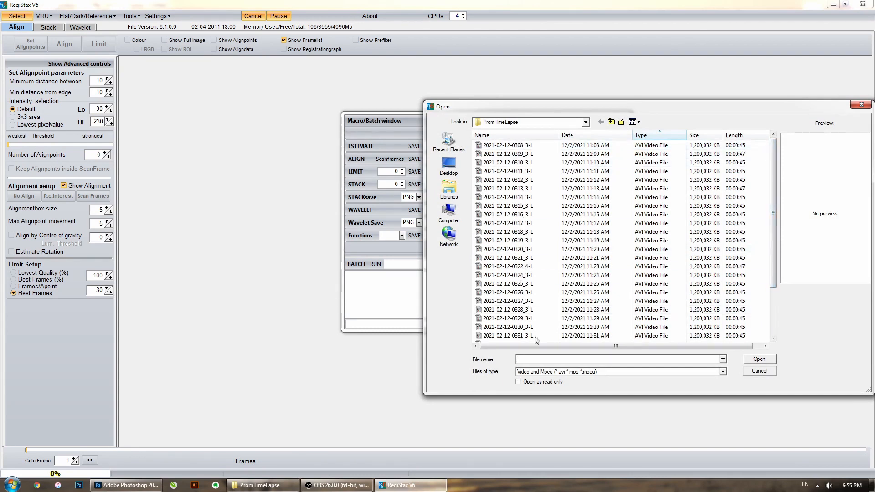
pyautogui.click(534, 360)
pyautogui.write('*')
pyautogui.click(759, 359)
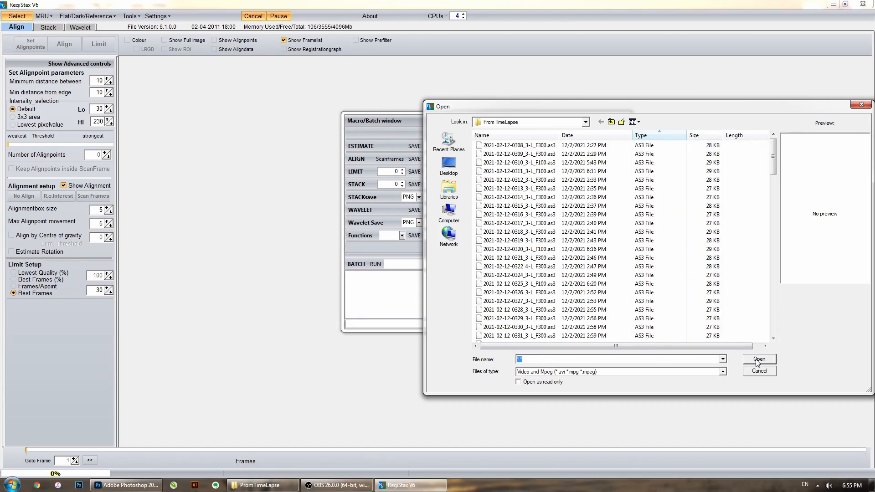
pyautogui.moveTo(775, 159); pyautogui.dragTo(789, 325)
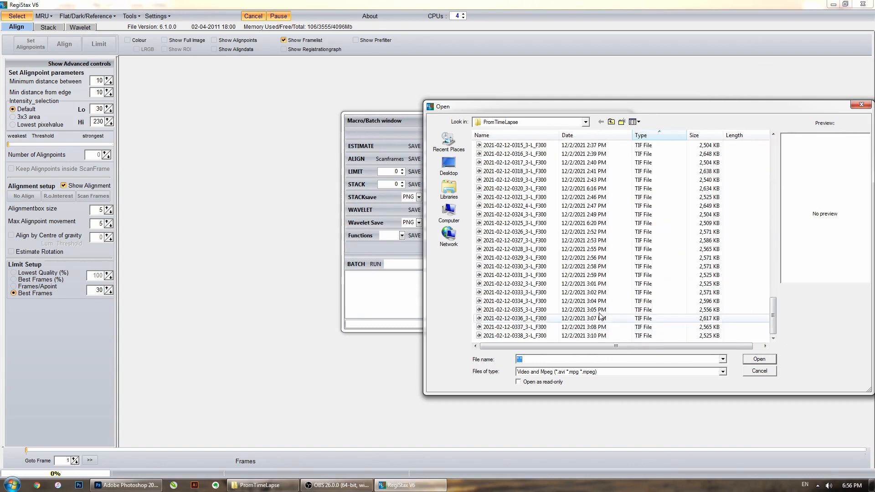
pyautogui.click(534, 337)
pyautogui.moveTo(775, 315); pyautogui.dragTo(772, 291)
pyautogui.click(515, 214)
pyautogui.hotkey('shift', 'End')
pyautogui.click(759, 359)
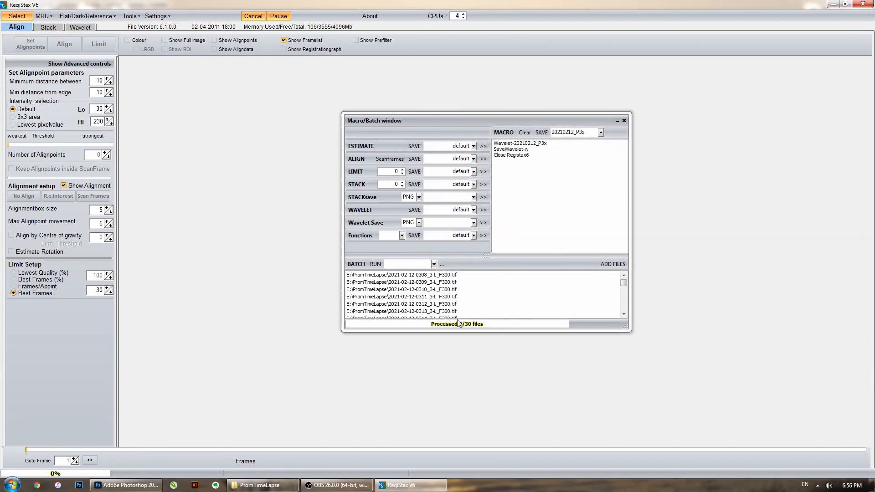
# - Run the batch with macro 20210212_P3x, then select all the resulting w-prefixed TIF files in the PromTimeLapse folder
pyautogui.click(434, 264)
pyautogui.click(418, 274)
pyautogui.click(418, 222)
pyautogui.click(414, 246)
pyautogui.click(375, 264)
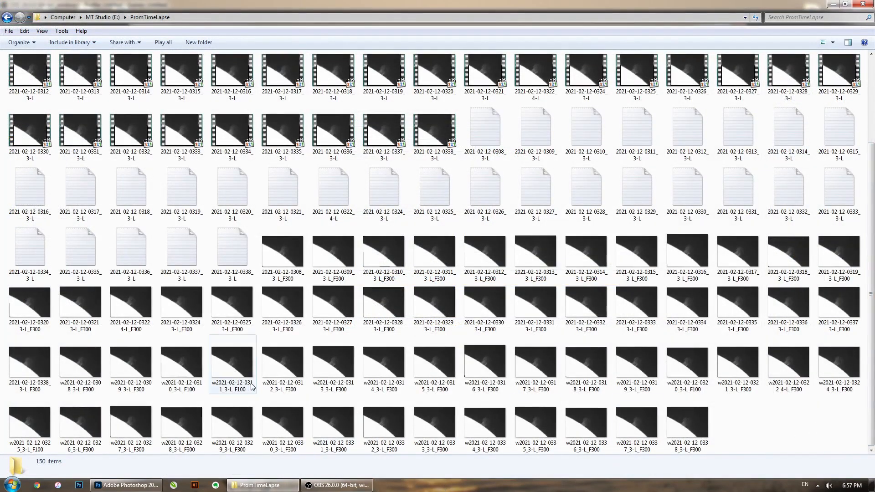
pyautogui.click(63, 373)
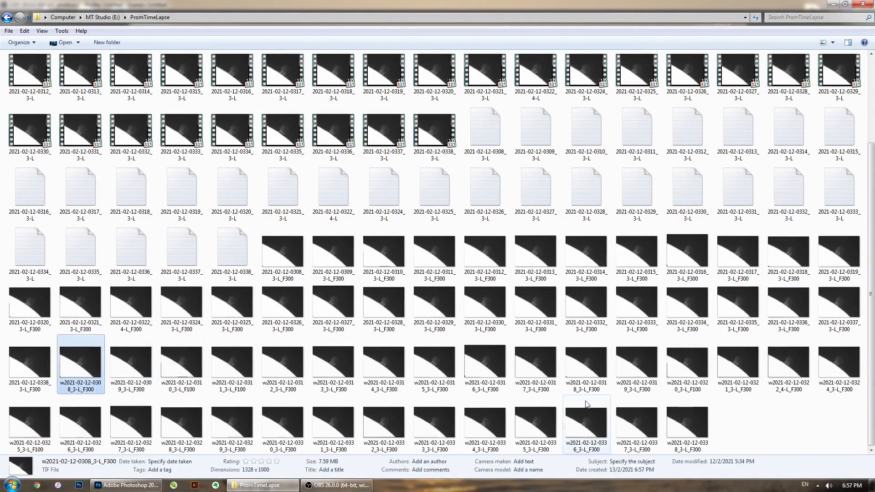
pyautogui.keyDown('shift'); pyautogui.click(695, 429); pyautogui.keyUp('shift')
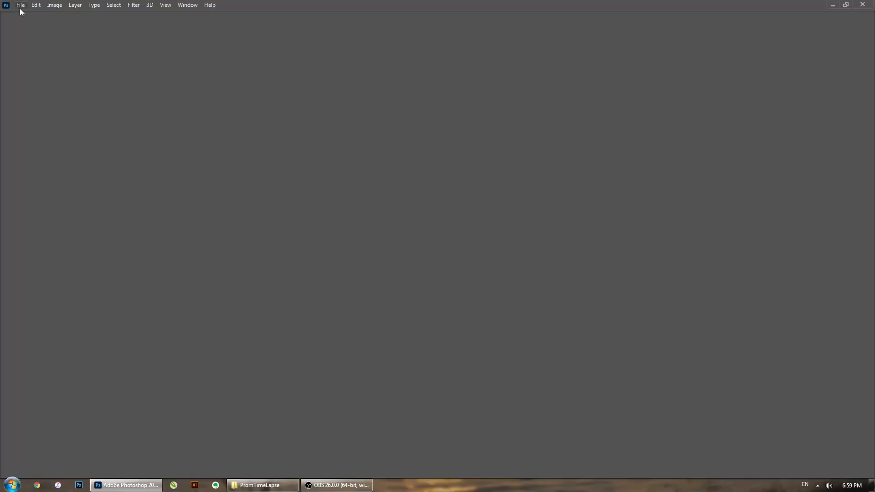
# - In Photoshop, start Load Files into Stack and browse the PromTimeLapse folder in the details view
pyautogui.click(20, 6)
pyautogui.moveTo(121, 217)
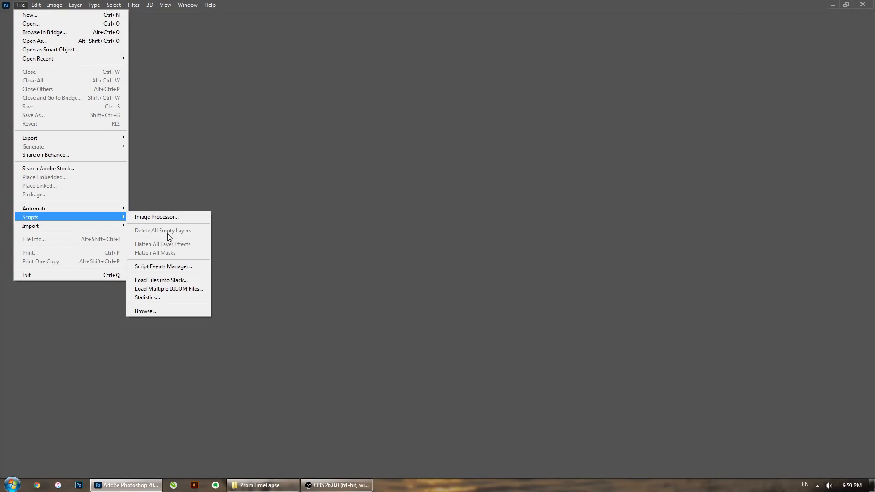
pyautogui.click(186, 280)
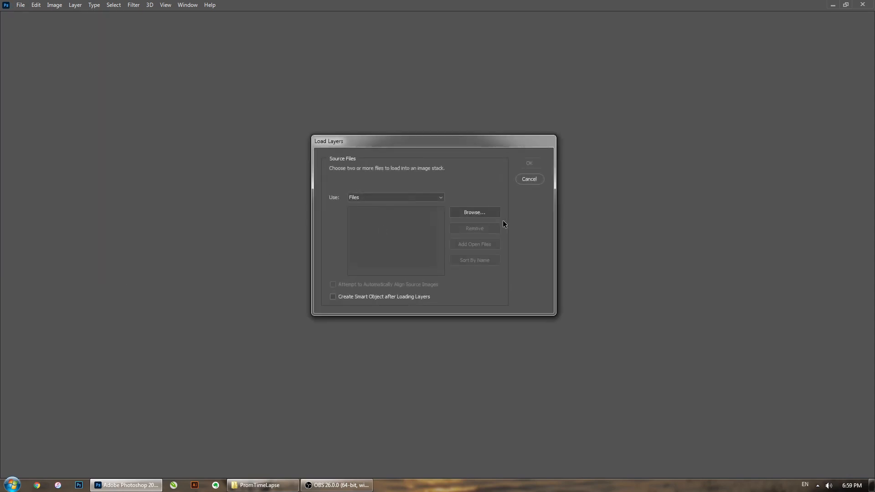
pyautogui.click(480, 215)
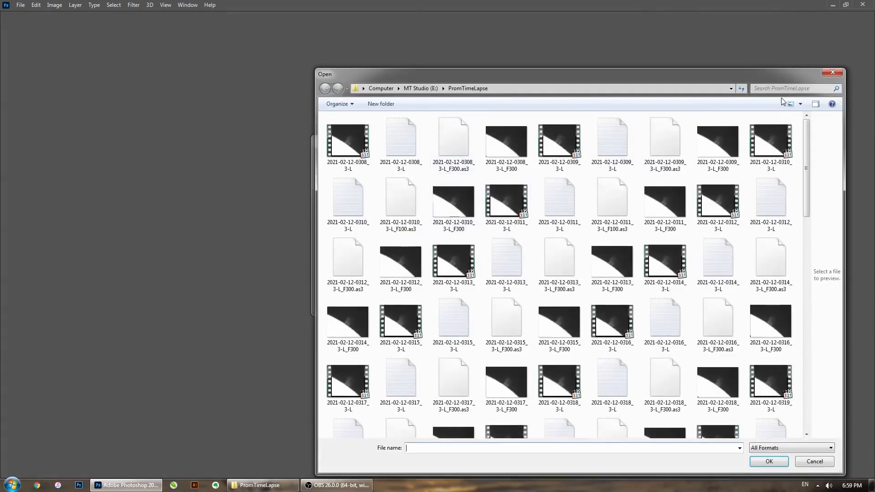
pyautogui.click(801, 103)
pyautogui.click(828, 160)
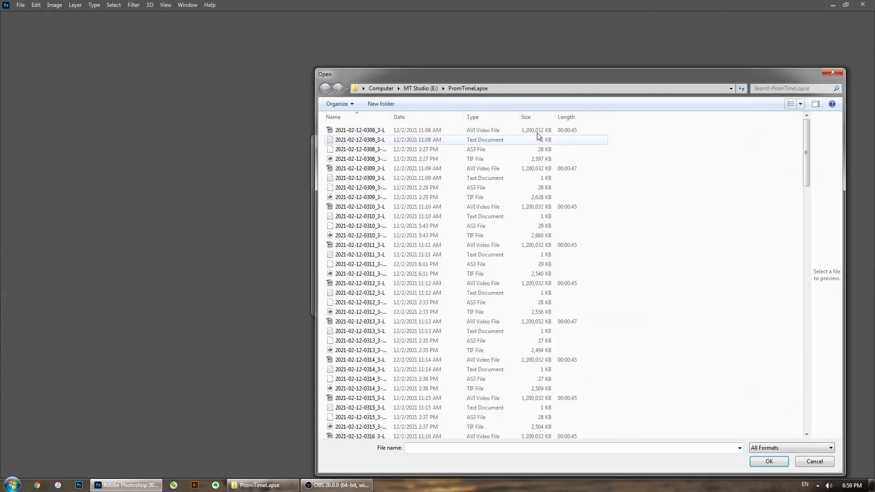
pyautogui.moveTo(803, 139); pyautogui.dragTo(804, 385)
pyautogui.click(476, 433)
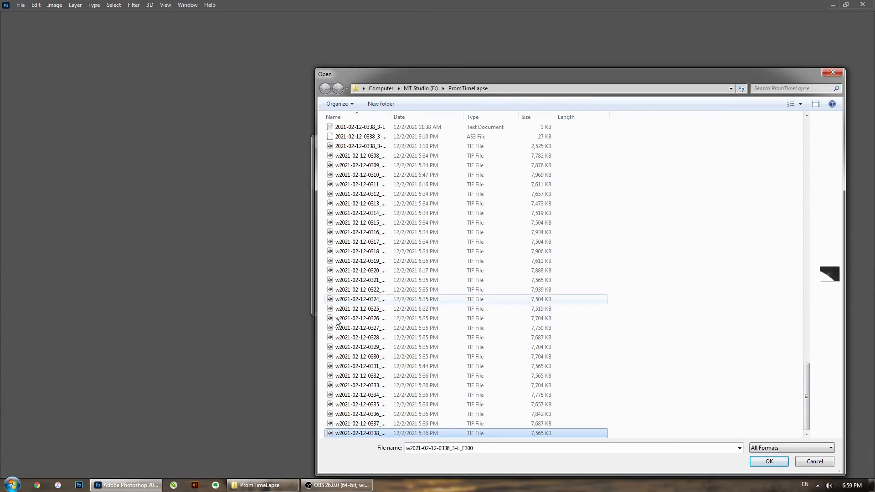
pyautogui.keyDown('shift'); pyautogui.click(346, 157); pyautogui.keyUp('shift')
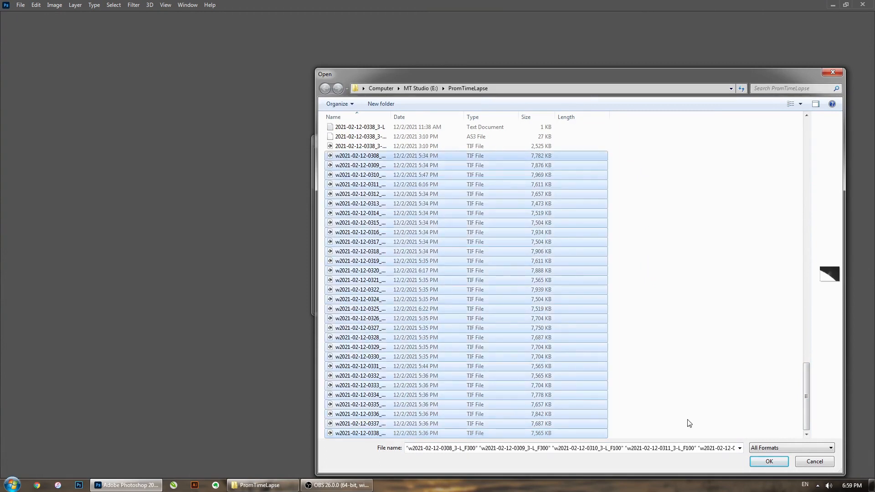
pyautogui.click(770, 461)
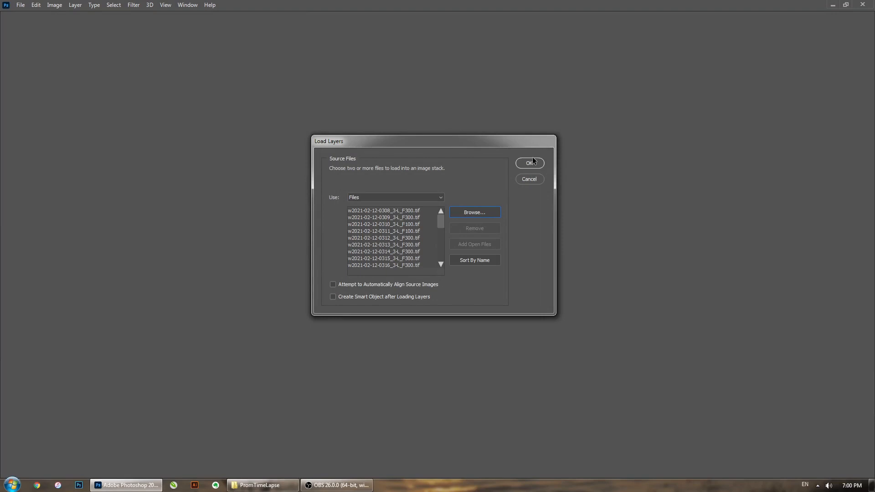
pyautogui.click(529, 163)
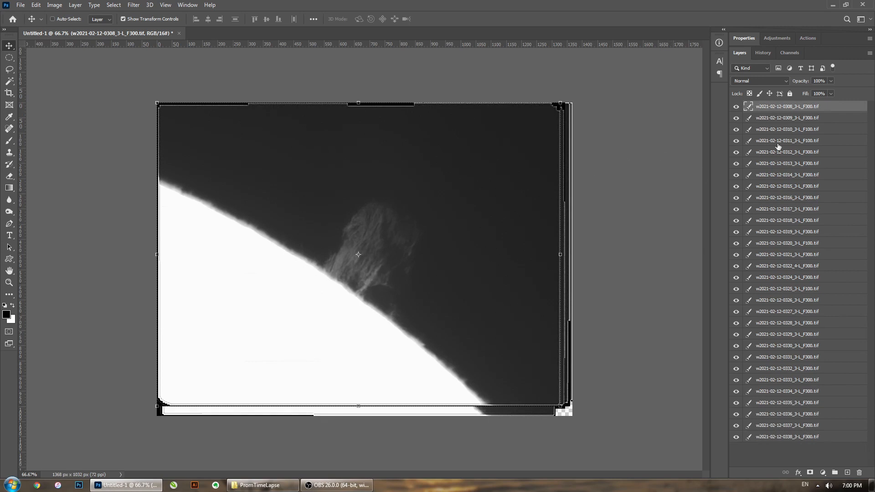
# - Select all the layers and reverse their stacking order
pyautogui.keyDown('shift'); pyautogui.click(779, 437); pyautogui.keyUp('shift')
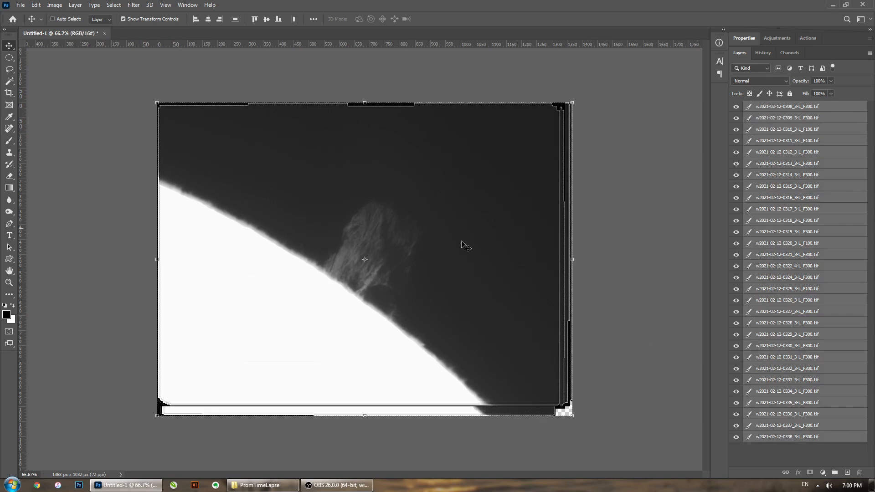
pyautogui.click(75, 5)
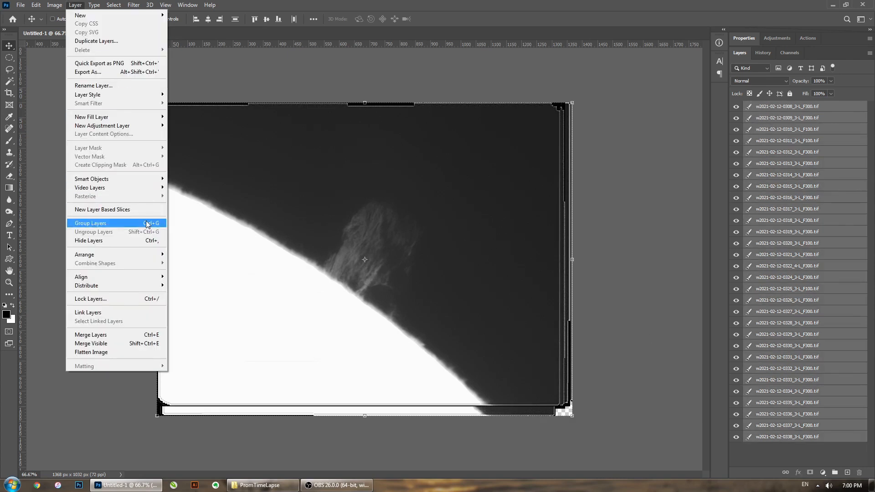
pyautogui.moveTo(150, 254)
pyautogui.click(183, 289)
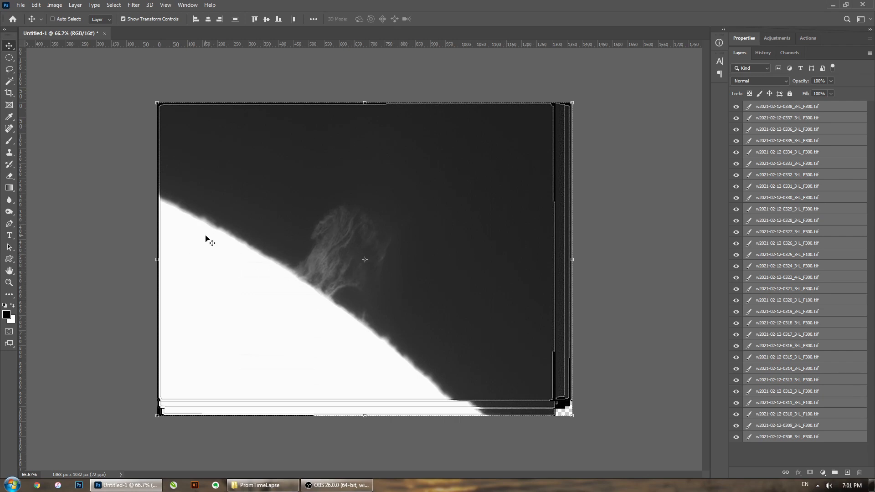
# - Flip the whole canvas horizontally
pyautogui.click(51, 6)
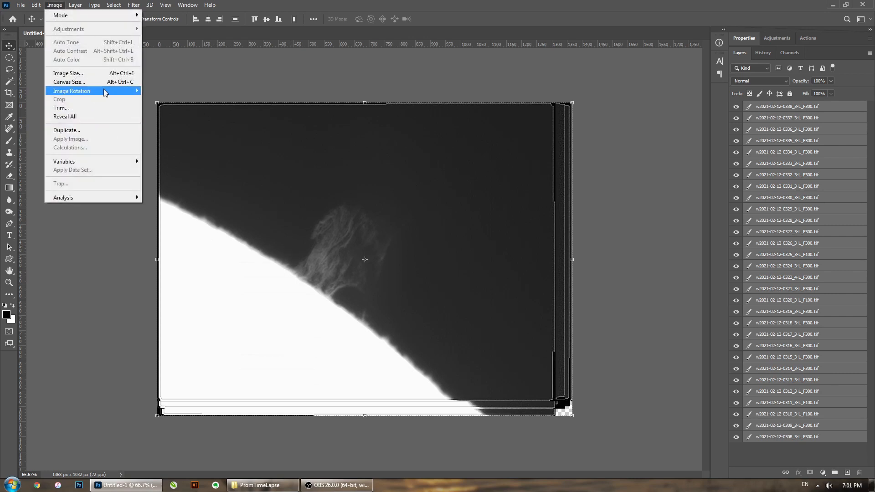
pyautogui.moveTo(106, 92)
pyautogui.click(178, 130)
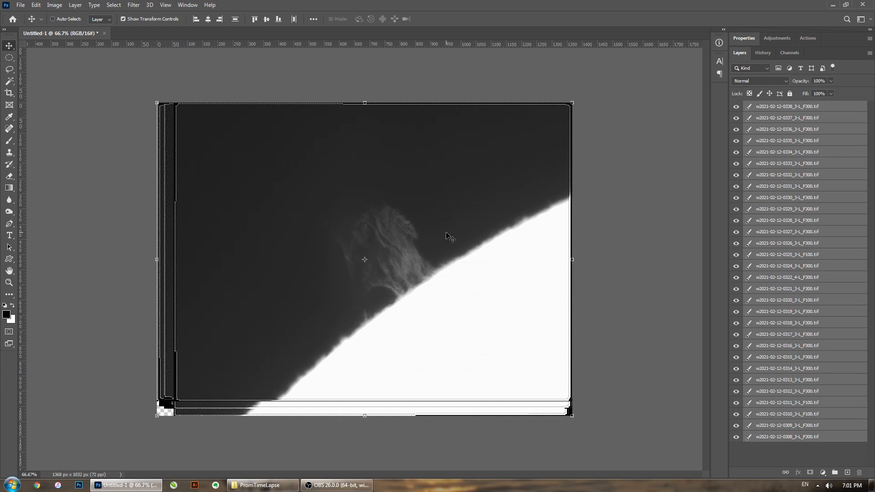
pyautogui.hotkey('alt', ',')
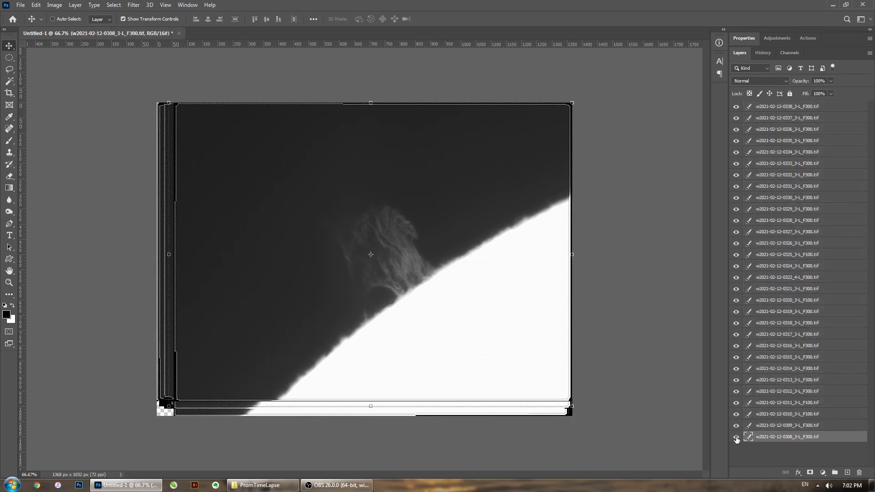
pyautogui.rightClick(736, 439)
pyautogui.click(768, 366)
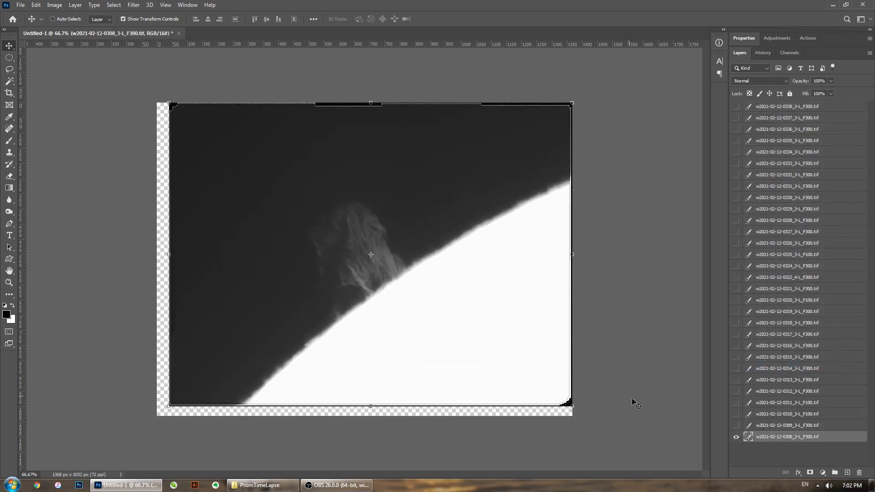
pyautogui.click(736, 427)
pyautogui.click(775, 427)
pyautogui.click(736, 427)
pyautogui.click(736, 427)
pyautogui.click(735, 427)
pyautogui.click(736, 428)
pyautogui.click(736, 428)
pyautogui.click(736, 427)
pyautogui.click(735, 427)
pyautogui.click(736, 428)
pyautogui.click(736, 428)
pyautogui.click(735, 428)
pyautogui.click(735, 428)
pyautogui.click(736, 428)
pyautogui.click(736, 428)
pyautogui.click(736, 428)
pyautogui.click(736, 427)
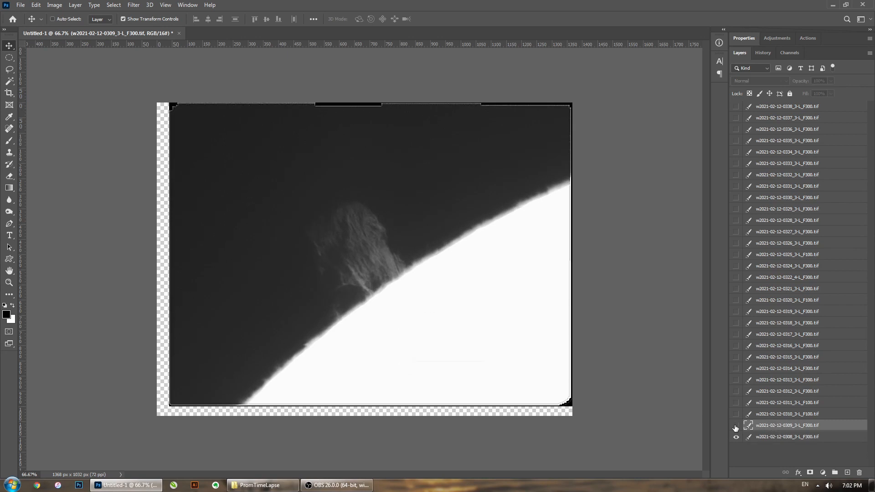
pyautogui.click(736, 428)
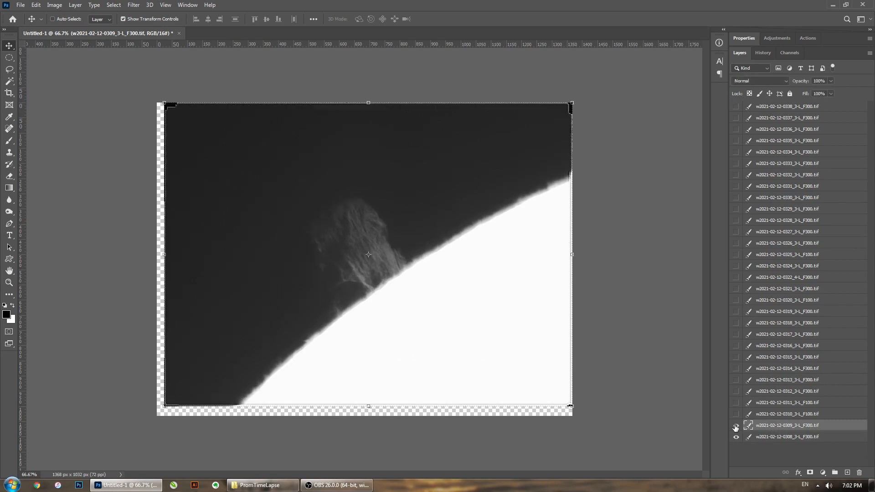
# - Set the 0309 layer to 50% opacity, nudge it into alignment with the 0308 layer and restore 100% opacity
pyautogui.press('5')
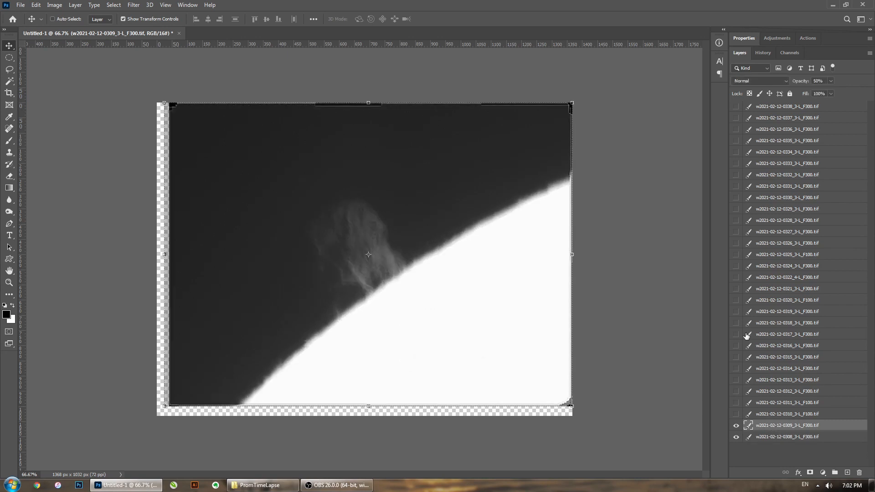
pyautogui.moveTo(455, 340); pyautogui.dragTo(451, 341)
pyautogui.press('Down')
pyautogui.press('Right')
pyautogui.press('Right')
pyautogui.press('Right')
pyautogui.press('Down')
pyautogui.press('0')
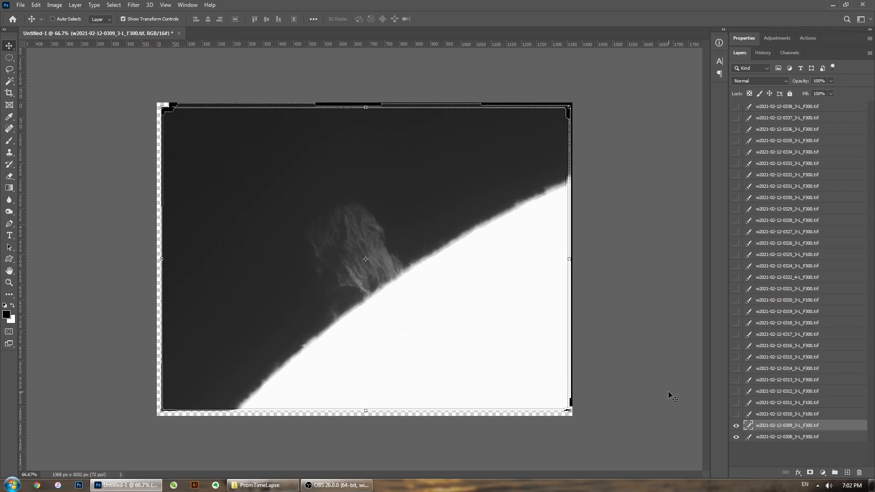
# - Blink the 0309 layer's visibility against the 0308 layer and nudge it slightly until the two frames line up
pyautogui.click(737, 425)
pyautogui.click(736, 427)
pyautogui.click(736, 426)
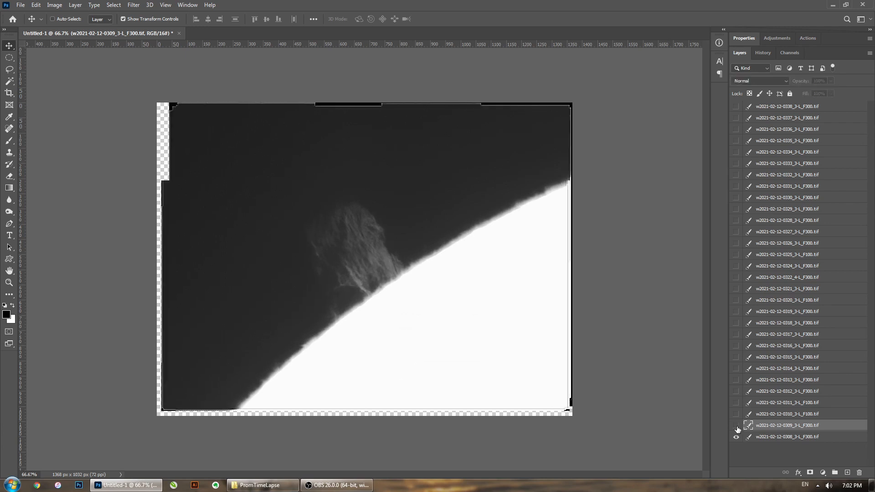
pyautogui.click(736, 427)
pyautogui.click(737, 427)
pyautogui.click(736, 427)
pyautogui.click(737, 426)
pyautogui.click(736, 427)
pyautogui.click(737, 427)
pyautogui.click(736, 427)
pyautogui.click(736, 427)
pyautogui.click(737, 427)
pyautogui.click(737, 427)
pyautogui.click(736, 427)
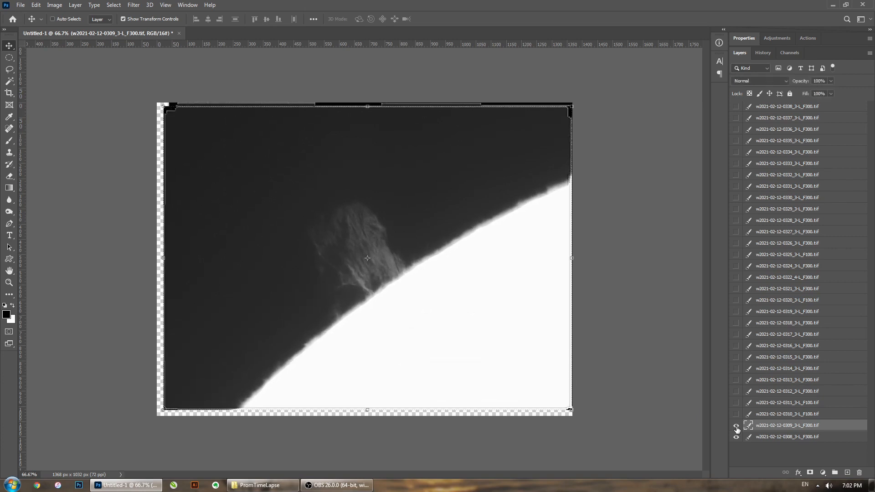
pyautogui.click(736, 427)
pyautogui.click(737, 428)
pyautogui.click(737, 427)
pyautogui.click(736, 427)
pyautogui.click(736, 427)
pyautogui.click(736, 427)
pyautogui.click(736, 415)
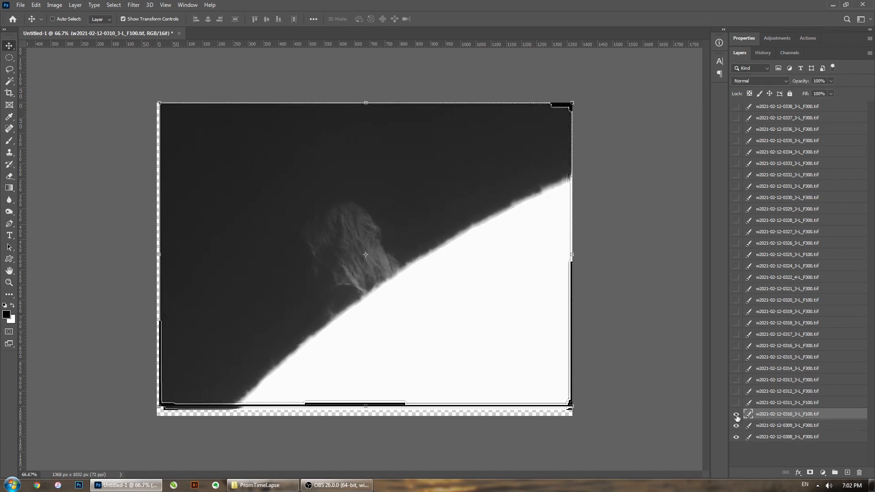
pyautogui.press('5')
pyautogui.moveTo(465, 373); pyautogui.dragTo(475, 372)
pyautogui.press('0')
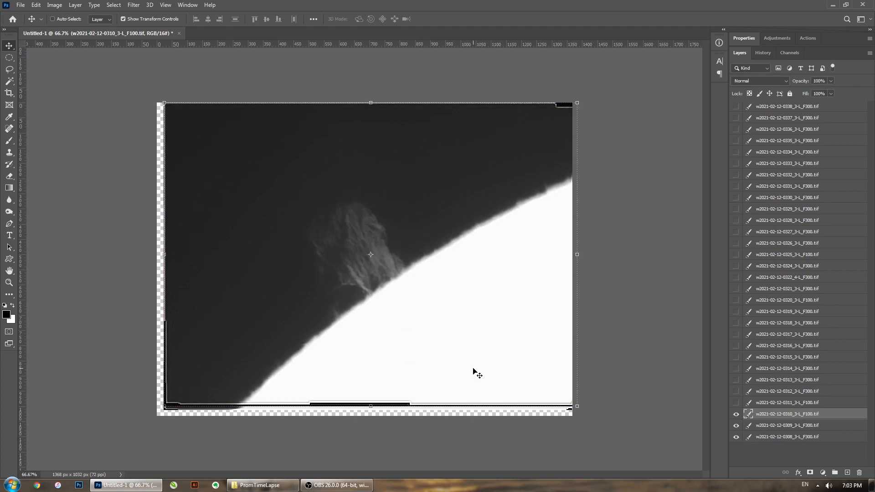
# - Fine-tune the 0310 layer by nudging it right in small steps while blinking its visibility against the layers beneath
pyautogui.click(737, 415)
pyautogui.click(737, 416)
pyautogui.press('Right')
pyautogui.click(737, 415)
pyautogui.click(737, 415)
pyautogui.click(737, 415)
pyautogui.click(737, 415)
pyautogui.press('Right')
pyautogui.press('Right')
pyautogui.click(737, 416)
pyautogui.click(737, 415)
pyautogui.click(737, 415)
pyautogui.click(737, 415)
pyautogui.click(737, 415)
pyautogui.click(737, 415)
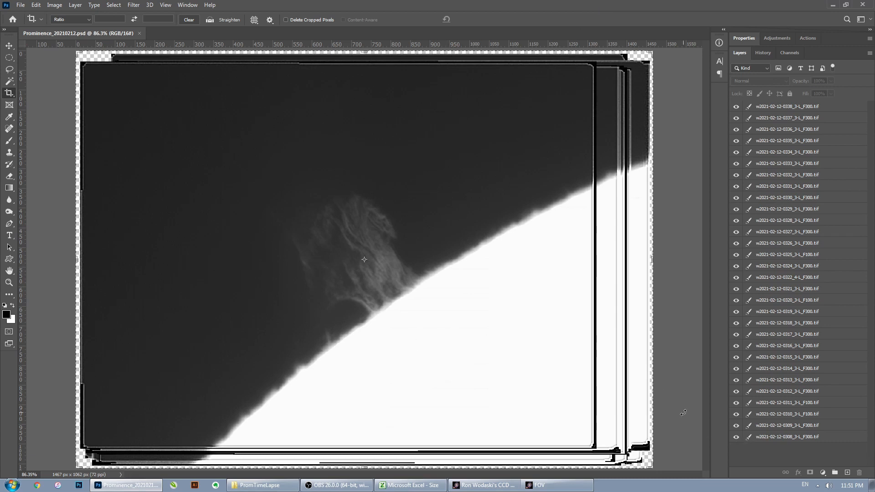
pyautogui.rightClick(737, 438)
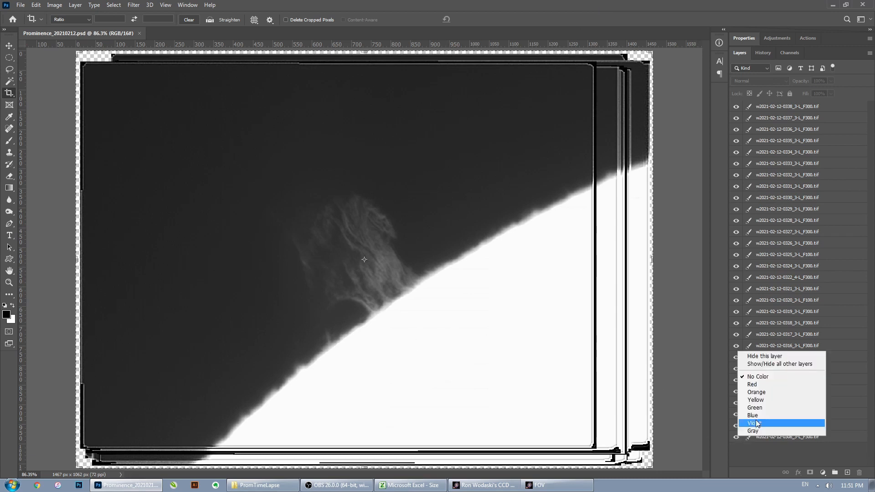
pyautogui.click(771, 363)
pyautogui.click(738, 427)
pyautogui.click(738, 415)
pyautogui.click(738, 426)
pyautogui.click(738, 416)
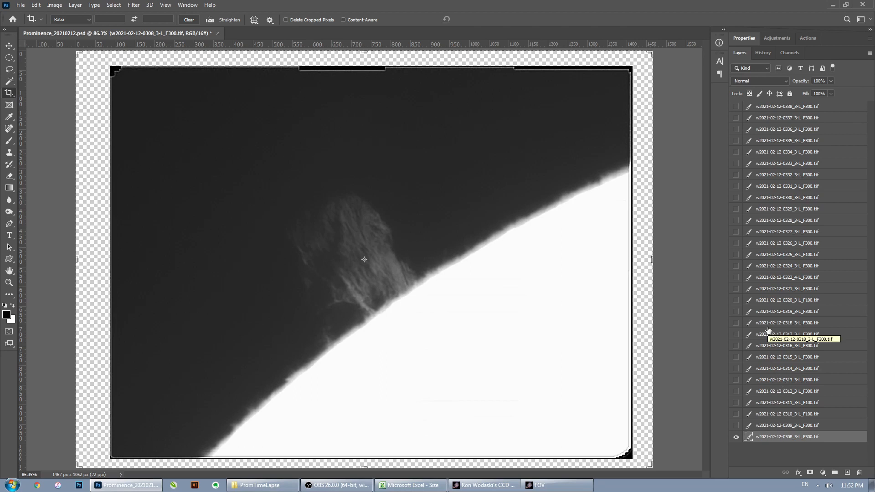
# - Step the visible layer from 0308 up to about 0320 and back down to preview the prominence motion
pyautogui.hotkey('alt', ']')
pyautogui.hotkey('alt', ']')
pyautogui.hotkey('alt', ']')
pyautogui.hotkey('alt', ']')
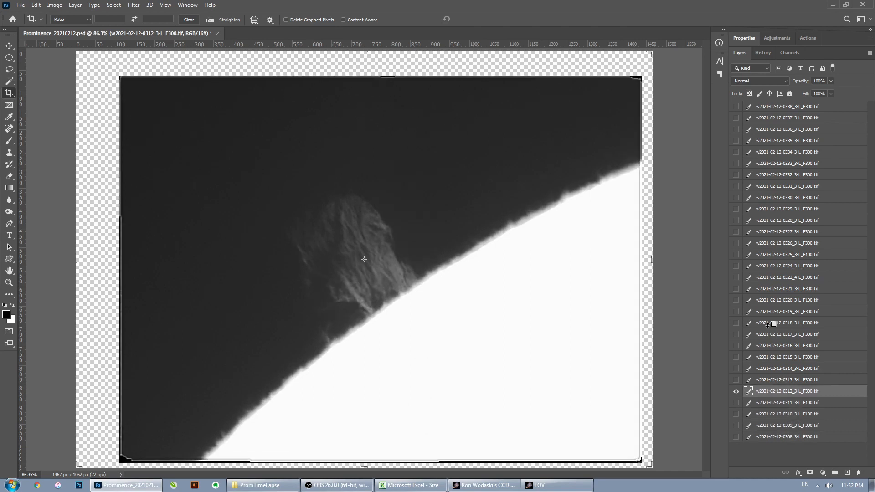
pyautogui.hotkey('alt', ']')
pyautogui.hotkey('alt', ']')
pyautogui.hotkey('alt', ']')
pyautogui.hotkey('alt', ']')
pyautogui.hotkey('alt', ']')
pyautogui.hotkey('alt', ']')
pyautogui.hotkey('alt', ']')
pyautogui.hotkey('alt', ']')
pyautogui.hotkey('alt', ']')
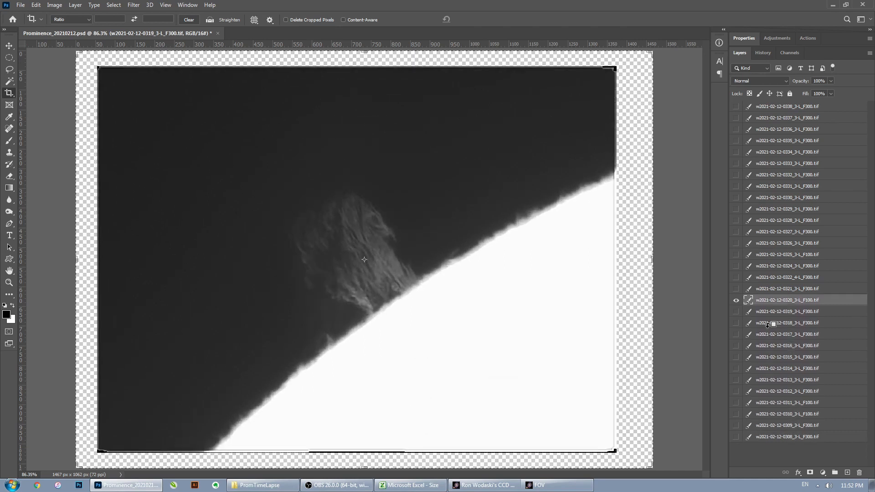
pyautogui.hotkey('alt', '[')
pyautogui.hotkey('alt', '[')
pyautogui.hotkey('alt', '[')
pyautogui.hotkey('alt', '[')
pyautogui.hotkey('alt', '[')
pyautogui.hotkey('alt', '[')
pyautogui.hotkey('alt', '[')
pyautogui.hotkey('alt', '[')
pyautogui.hotkey('alt', '[')
pyautogui.hotkey('alt', '[')
pyautogui.hotkey('alt', '[')
pyautogui.hotkey('alt', '[')
pyautogui.hotkey('alt', '[')
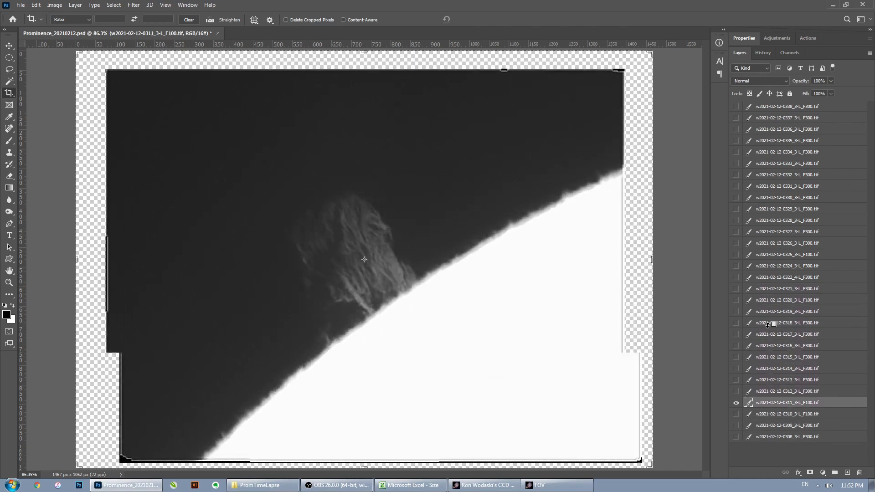
# - Step the visible layer up through the whole stack to check the alignment and motion of the later frames
pyautogui.hotkey('alt', ']')
pyautogui.hotkey('alt', ']')
pyautogui.hotkey('alt', ']')
pyautogui.hotkey('alt', ']')
pyautogui.hotkey('alt', ']')
pyautogui.hotkey('alt', ']')
pyautogui.hotkey('alt', ']')
pyautogui.hotkey('alt', ']')
pyautogui.hotkey('alt', ']')
pyautogui.hotkey('alt', ']')
pyautogui.hotkey('alt', ']')
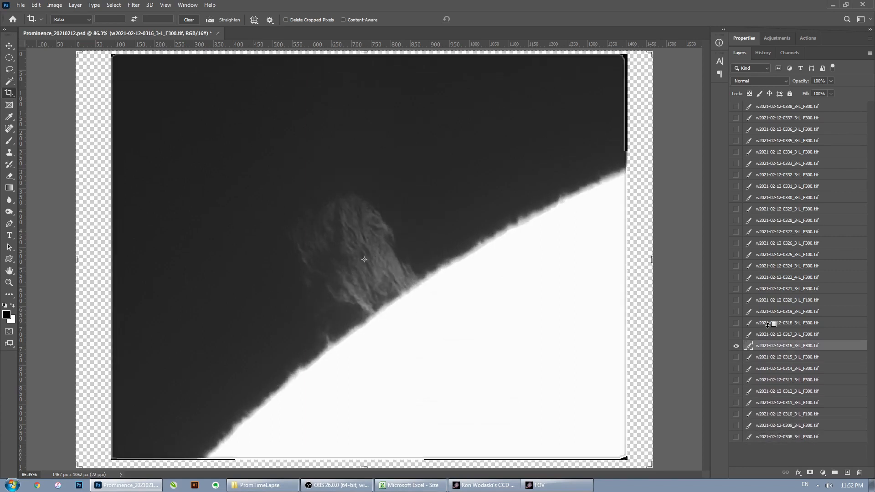
pyautogui.hotkey('alt', ']')
pyautogui.hotkey('alt', ']')
pyautogui.hotkey('alt', ']')
pyautogui.hotkey('alt', ']')
pyautogui.hotkey('alt', ']')
pyautogui.hotkey('alt', ']')
pyautogui.hotkey('alt', ']')
pyautogui.hotkey('alt', ']')
pyautogui.hotkey('alt', ']')
pyautogui.hotkey('alt', ']')
pyautogui.hotkey('alt', ']')
pyautogui.hotkey('alt', ']')
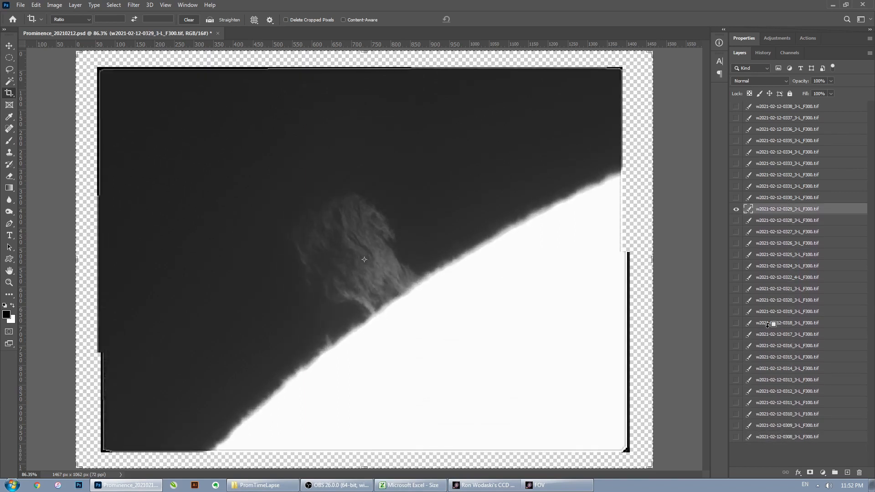
pyautogui.hotkey('alt', ']')
pyautogui.hotkey('alt', ']')
pyautogui.hotkey('alt', ']')
pyautogui.hotkey('alt', ']')
pyautogui.hotkey('alt', ']')
# - Step the visible layer back down through the stack to the 0308 frame, viewing the sequence in reverse
pyautogui.hotkey('alt', '[')
pyautogui.hotkey('alt', '[')
pyautogui.hotkey('alt', '[')
pyautogui.hotkey('alt', '[')
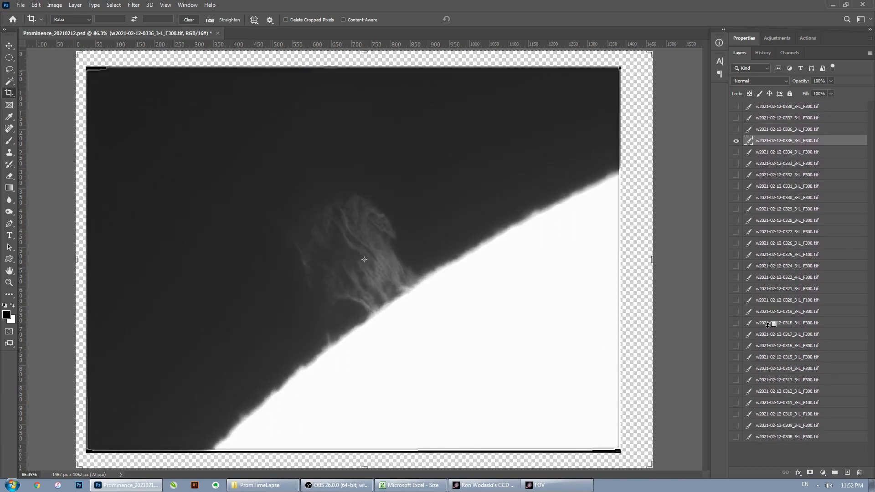
pyautogui.hotkey('alt', '[')
pyautogui.hotkey('alt', '[')
pyautogui.hotkey('alt', '[')
pyautogui.hotkey('alt', '[')
pyautogui.hotkey('alt', '[')
pyautogui.hotkey('alt', '[')
pyautogui.hotkey('alt', '[')
pyautogui.hotkey('alt', '[')
pyautogui.hotkey('alt', '[')
pyautogui.hotkey('alt', '[')
pyautogui.hotkey('alt', '[')
pyautogui.hotkey('alt', '[')
pyautogui.hotkey('alt', '[')
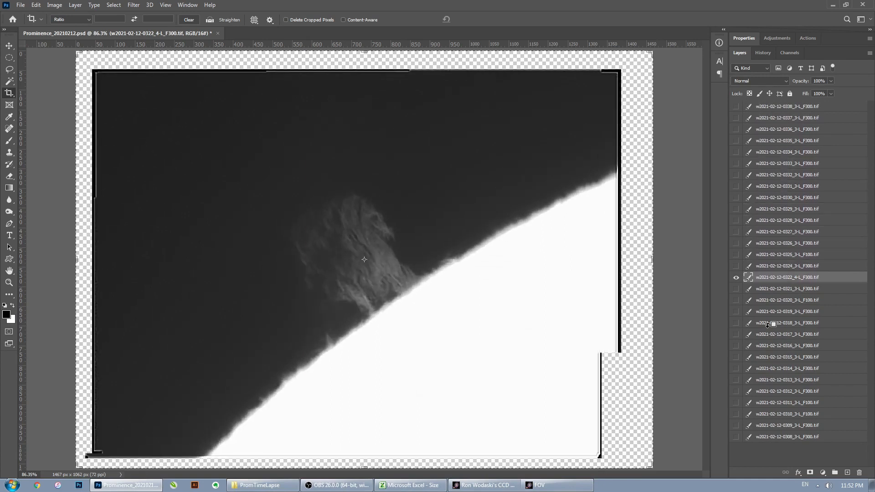
pyautogui.hotkey('alt', '[')
pyautogui.hotkey('alt', '[')
pyautogui.hotkey('alt', '[')
pyautogui.hotkey('alt', '[')
pyautogui.hotkey('alt', '[')
pyautogui.hotkey('alt', '[')
pyautogui.hotkey('alt', '[')
pyautogui.hotkey('alt', '[')
pyautogui.hotkey('alt', '[')
pyautogui.hotkey('alt', '[')
pyautogui.hotkey('alt', '[')
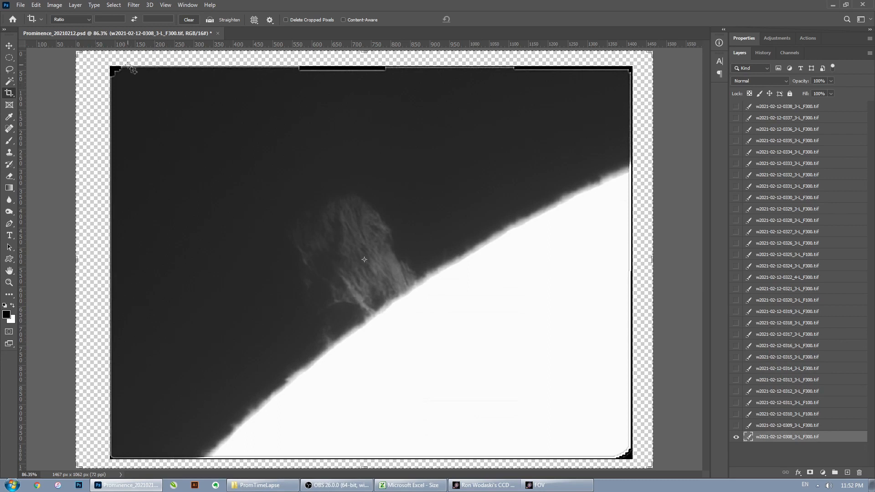
# - Set the crop ratio to the 2 : 3 (4 : 6) preset and swap it to landscape 3 : 2
pyautogui.click(84, 20)
pyautogui.click(82, 75)
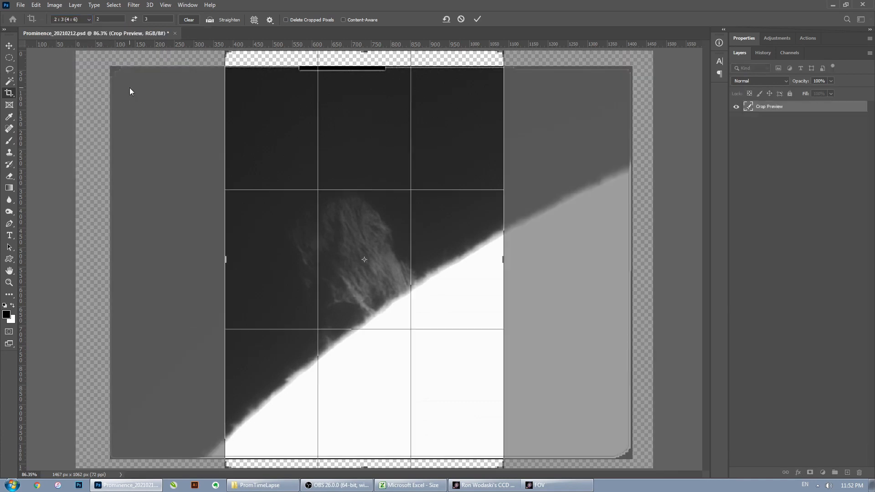
pyautogui.click(134, 19)
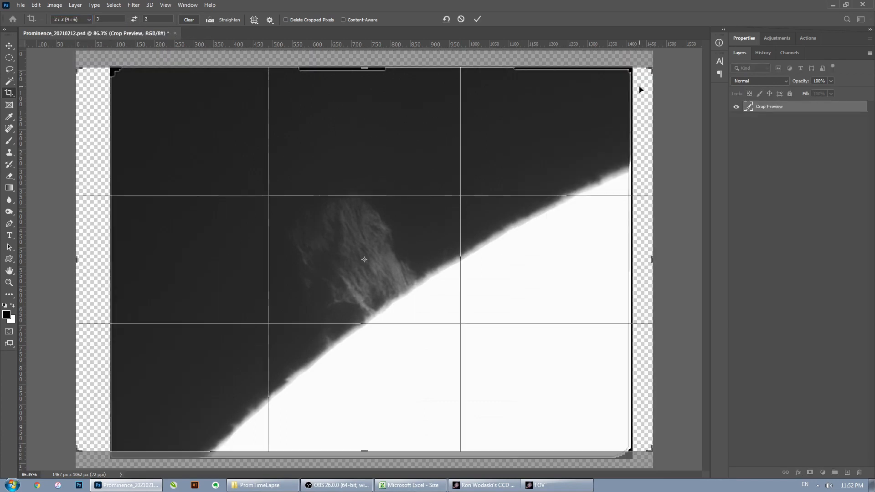
# - Shrink the crop frame inside the 0308 image edges, reposition the image within it and crop to 1284 x 856 px
pyautogui.moveTo(650, 72); pyautogui.dragTo(636, 77)
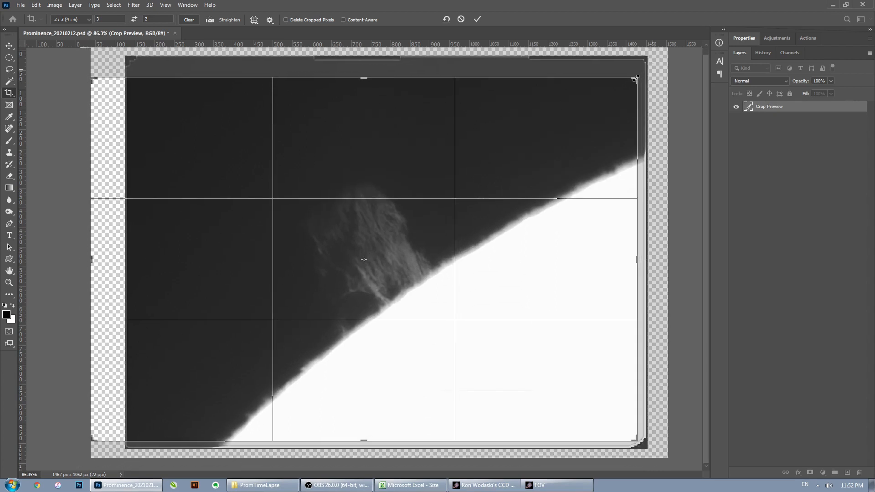
pyautogui.moveTo(90, 440); pyautogui.dragTo(125, 419)
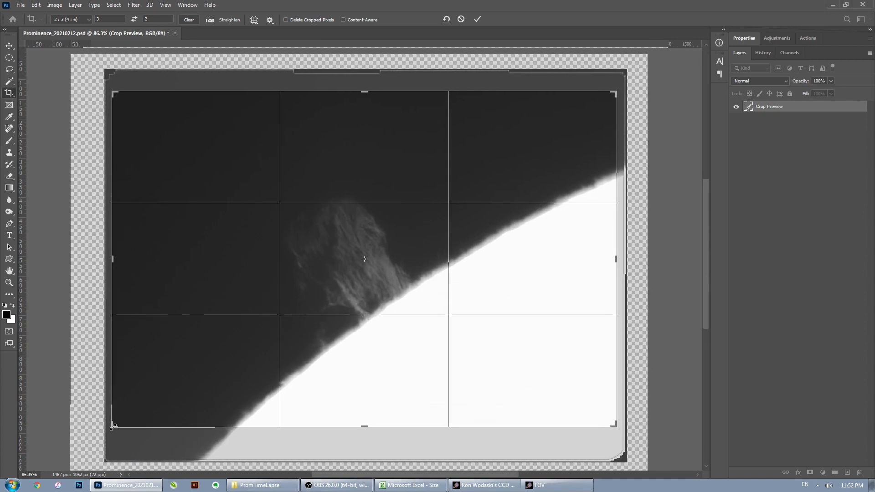
pyautogui.moveTo(379, 349); pyautogui.dragTo(381, 335)
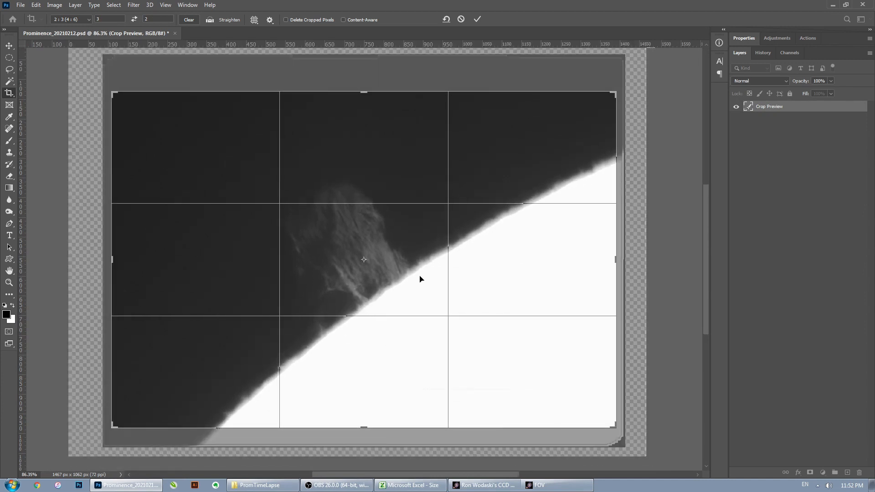
pyautogui.click(478, 20)
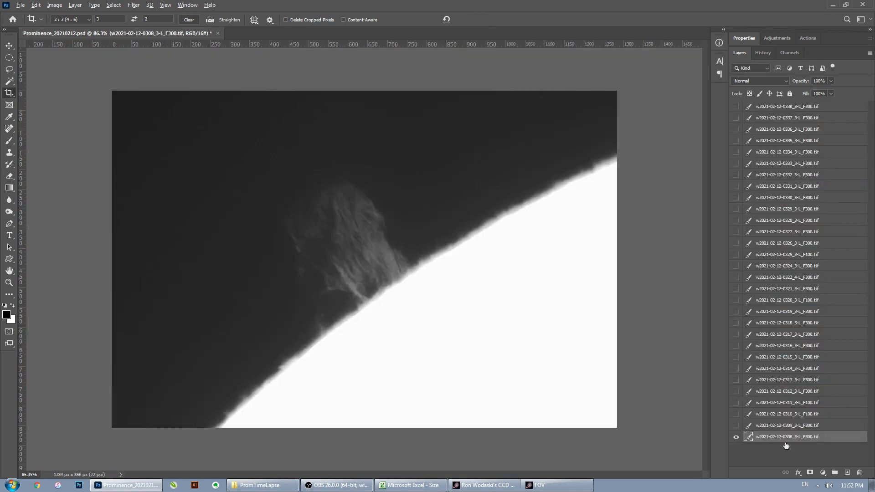
# - Step the visible layer up through the stack from the 0308 frame, checking the cropped canvas edges for blank areas
pyautogui.hotkey('alt', ']')
pyautogui.hotkey('alt', ']')
pyautogui.hotkey('alt', ']')
pyautogui.hotkey('alt', ']')
pyautogui.hotkey('alt', ']')
pyautogui.hotkey('alt', ']')
pyautogui.hotkey('alt', '[')
pyautogui.hotkey('alt', '[')
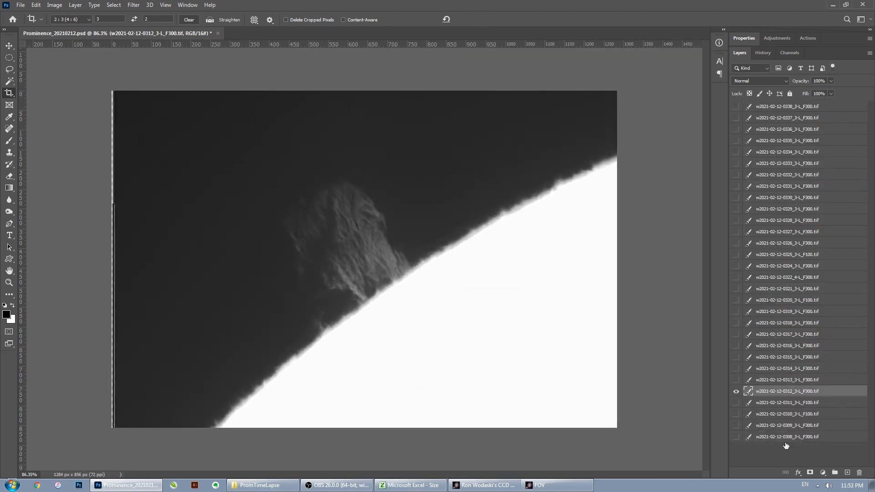
pyautogui.hotkey('alt', ']')
pyautogui.hotkey('alt', ']')
pyautogui.hotkey('alt', ']')
pyautogui.hotkey('alt', ']')
pyautogui.hotkey('alt', ']')
pyautogui.hotkey('alt', ']')
pyautogui.hotkey('alt', ']')
pyautogui.hotkey('alt', ']')
pyautogui.hotkey('alt', ']')
pyautogui.hotkey('alt', ']')
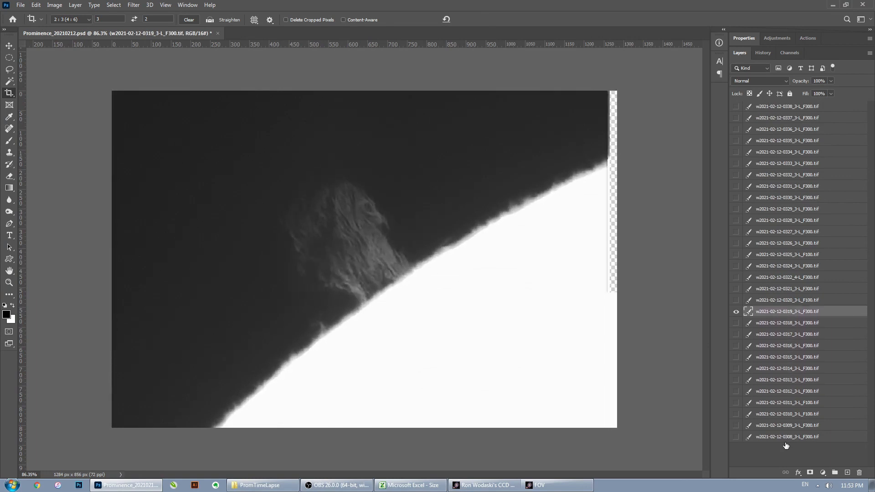
pyautogui.hotkey('alt', ']')
pyautogui.hotkey('alt', ']')
pyautogui.hotkey('alt', ']')
pyautogui.hotkey('alt', ']')
pyautogui.hotkey('alt', ']')
pyautogui.hotkey('alt', ']')
pyautogui.hotkey('alt', ']')
pyautogui.hotkey('alt', ']')
pyautogui.hotkey('alt', ']')
pyautogui.hotkey('alt', ']')
pyautogui.hotkey('alt', ']')
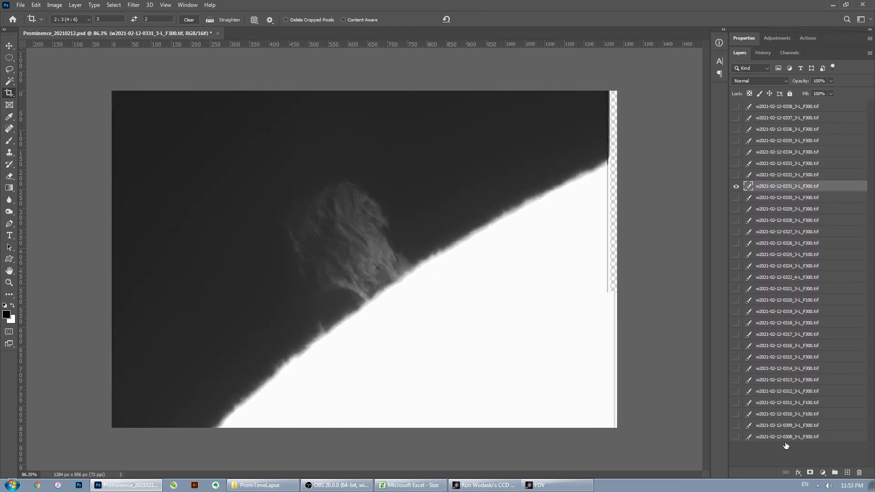
pyautogui.hotkey('alt', ']')
pyautogui.hotkey('alt', ']')
pyautogui.hotkey('alt', ']')
pyautogui.hotkey('alt', ']')
# - Step the visible layer back down to the 0324 frame, looking for the frame with the widest blank edge
pyautogui.hotkey('alt', '[')
pyautogui.hotkey('alt', '[')
pyautogui.hotkey('alt', '[')
pyautogui.hotkey('alt', '[')
pyautogui.hotkey('alt', '[')
pyautogui.hotkey('alt', '[')
pyautogui.hotkey('alt', '[')
pyautogui.hotkey('alt', '[')
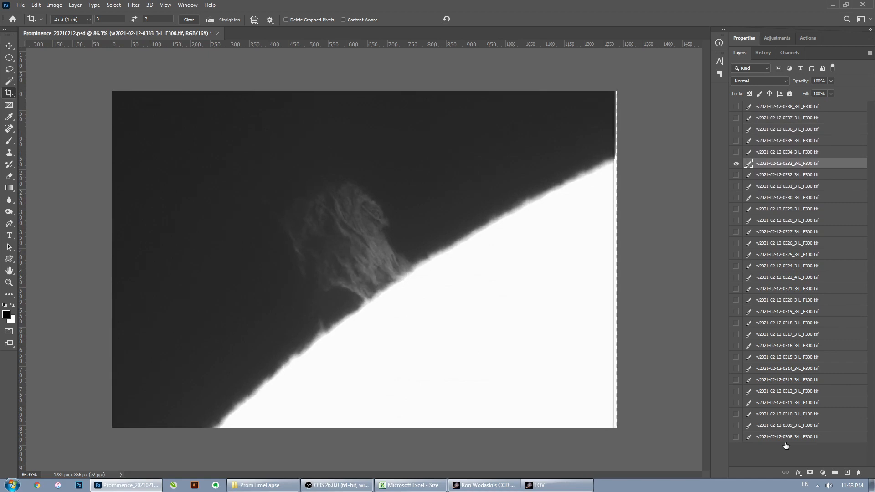
pyautogui.hotkey('alt', '[')
pyautogui.hotkey('alt', '[')
pyautogui.hotkey('alt', '[')
pyautogui.hotkey('alt', '[')
pyautogui.hotkey('alt', '[')
pyautogui.hotkey('alt', '[')
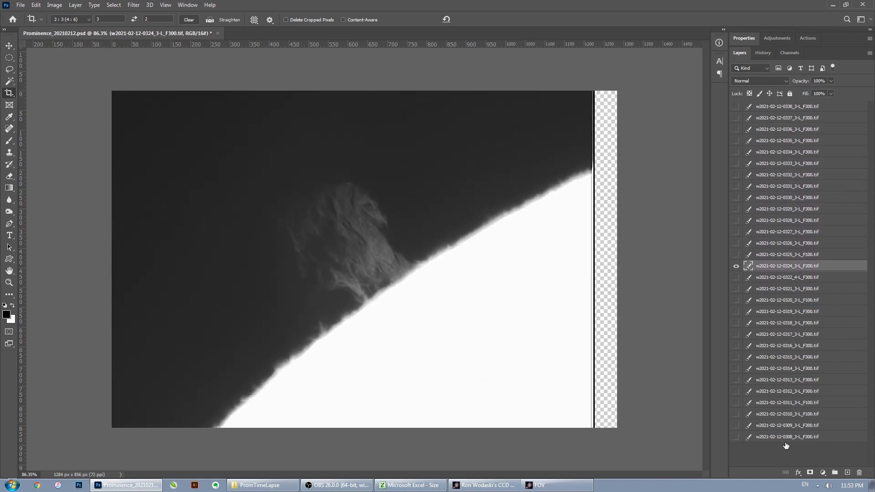
# - Shrink the crop frame to exclude the blank strip beside the 0324 frame and crop to 1200 x 800 px
pyautogui.click(582, 398)
pyautogui.moveTo(614, 429); pyautogui.dragTo(602, 418)
pyautogui.press('Return')
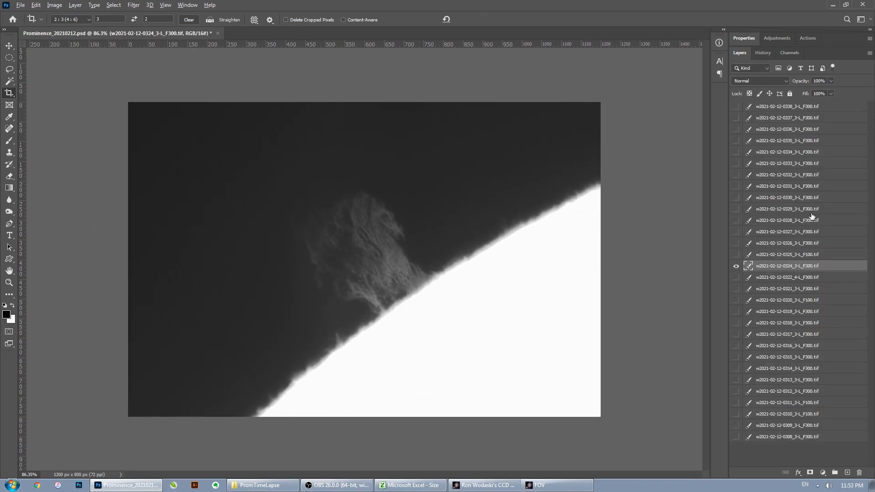
# - Cycle the visible layer up through the stack and around to the 0312 frame to check the crop for remaining blank edges
pyautogui.hotkey('alt', ']')
pyautogui.hotkey('alt', ']')
pyautogui.hotkey('alt', ']')
pyautogui.hotkey('alt', ']')
pyautogui.hotkey('alt', ']')
pyautogui.hotkey('alt', ']')
pyautogui.hotkey('alt', ']')
pyautogui.hotkey('alt', ']')
pyautogui.hotkey('alt', ']')
pyautogui.hotkey('alt', ']')
pyautogui.hotkey('alt', ']')
pyautogui.hotkey('alt', ']')
pyautogui.hotkey('alt', ']')
pyautogui.hotkey('alt', ']')
pyautogui.hotkey('alt', ']')
pyautogui.hotkey('alt', '[')
pyautogui.hotkey('alt', ']')
pyautogui.hotkey('alt', ']')
pyautogui.hotkey('alt', ']')
pyautogui.hotkey('alt', ']')
pyautogui.hotkey('alt', ']')
pyautogui.hotkey('alt', ']')
pyautogui.hotkey('alt', ']')
pyautogui.hotkey('alt', '[')
pyautogui.hotkey('alt', '[')
# - Tighten the crop slightly on the 0312 frame to exclude its blank edge, cropping to 1185 x 790 px
pyautogui.click(492, 157)
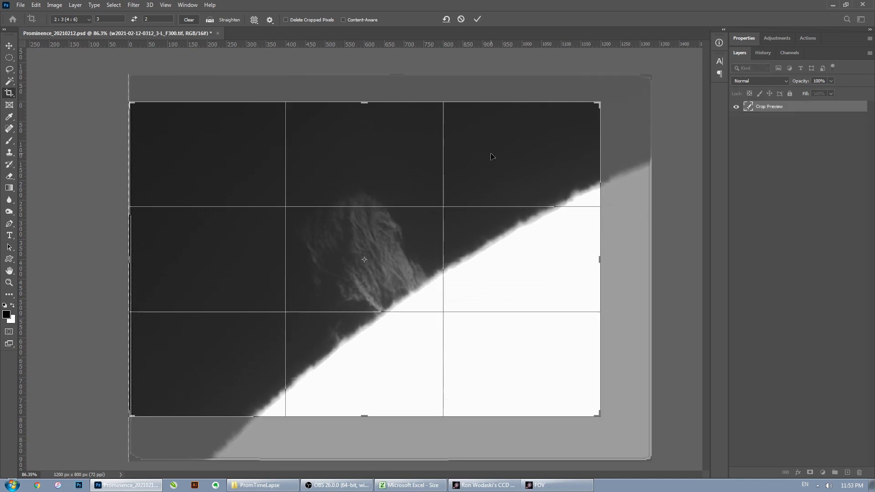
pyautogui.moveTo(132, 105); pyautogui.dragTo(135, 107)
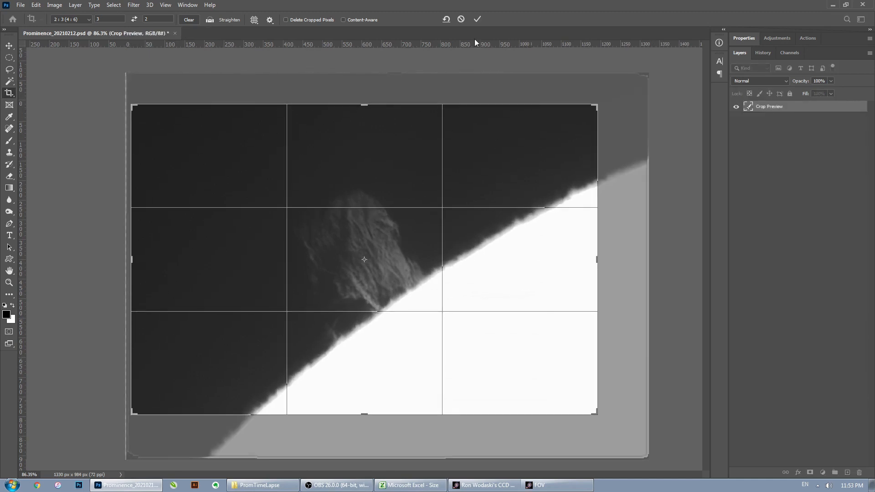
pyautogui.click(477, 19)
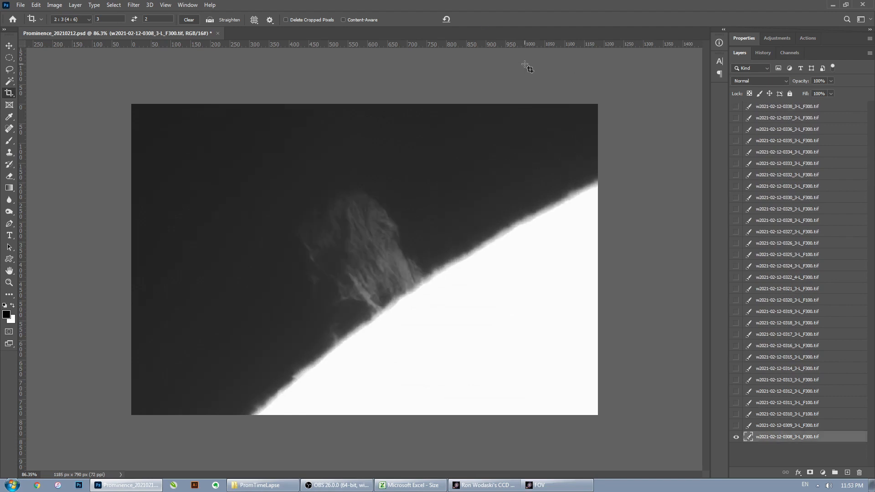
# - Add a Curves adjustment layer above the topmost 0338 frame and raise the middle of its red channel curve
pyautogui.click(788, 108)
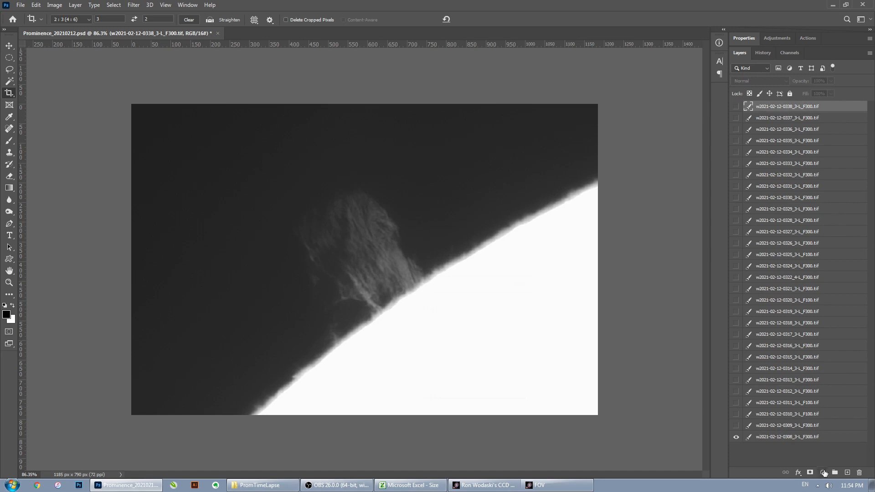
pyautogui.click(823, 474)
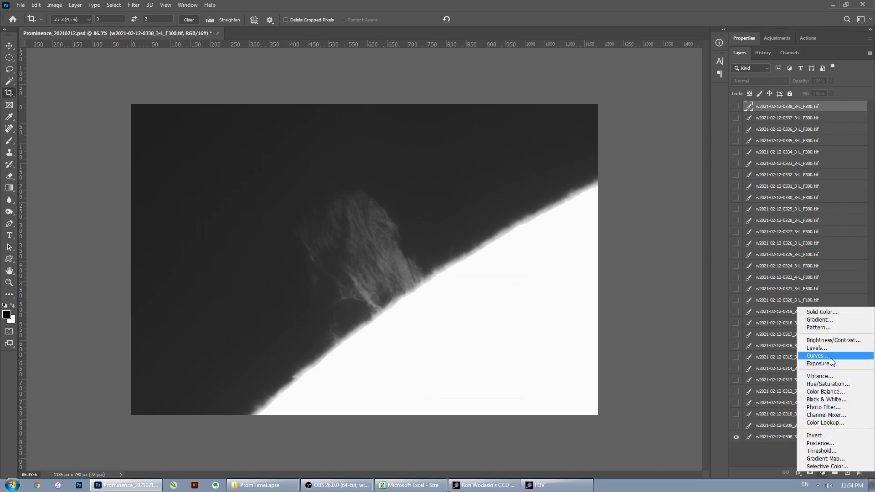
pyautogui.click(818, 356)
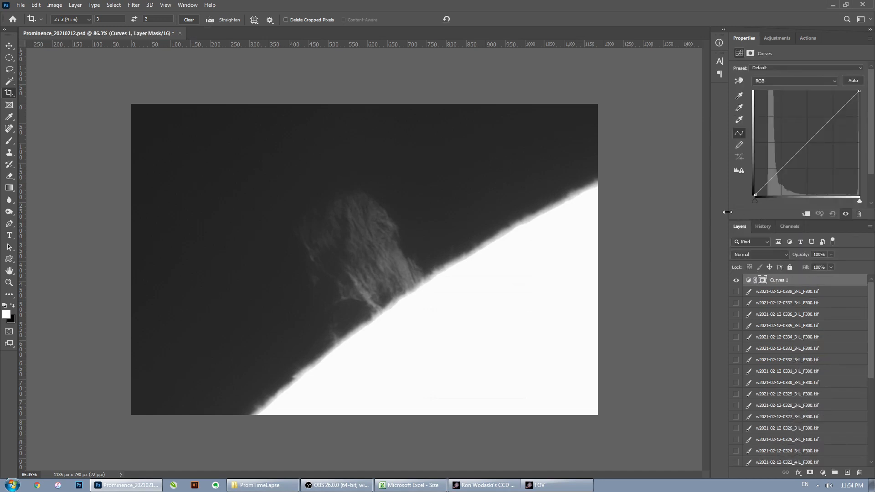
pyautogui.click(778, 81)
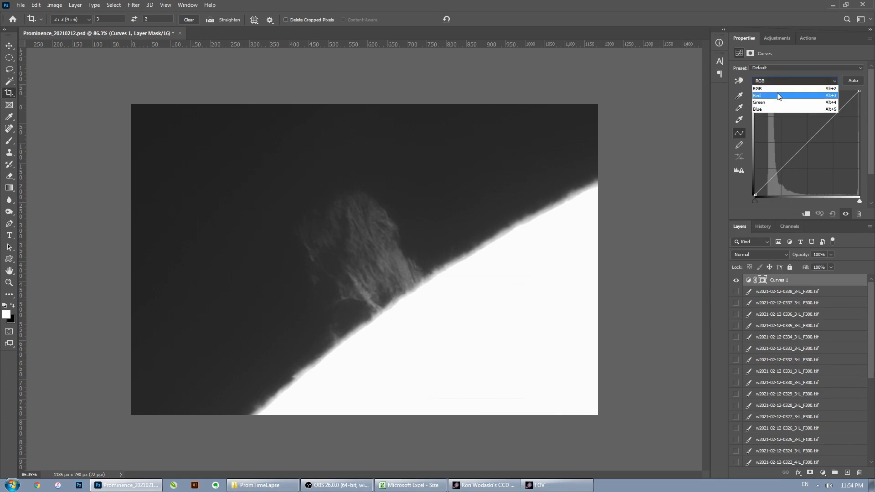
pyautogui.click(777, 93)
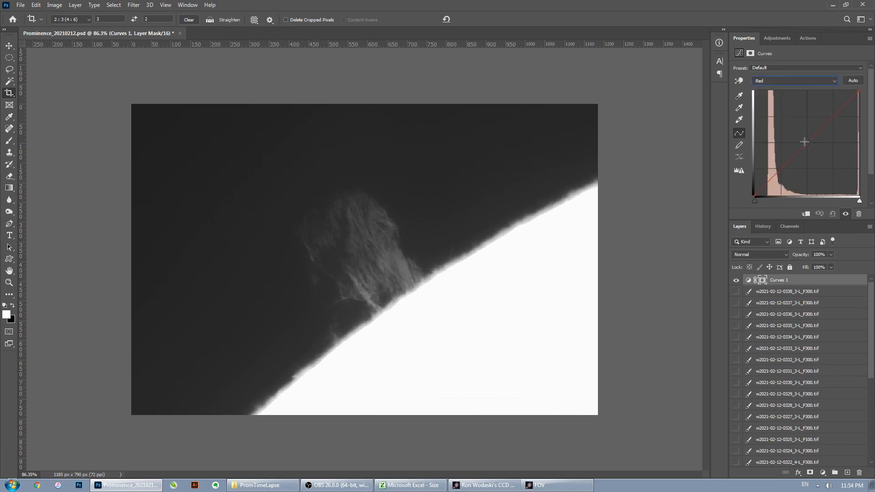
pyautogui.moveTo(806, 141); pyautogui.dragTo(815, 117)
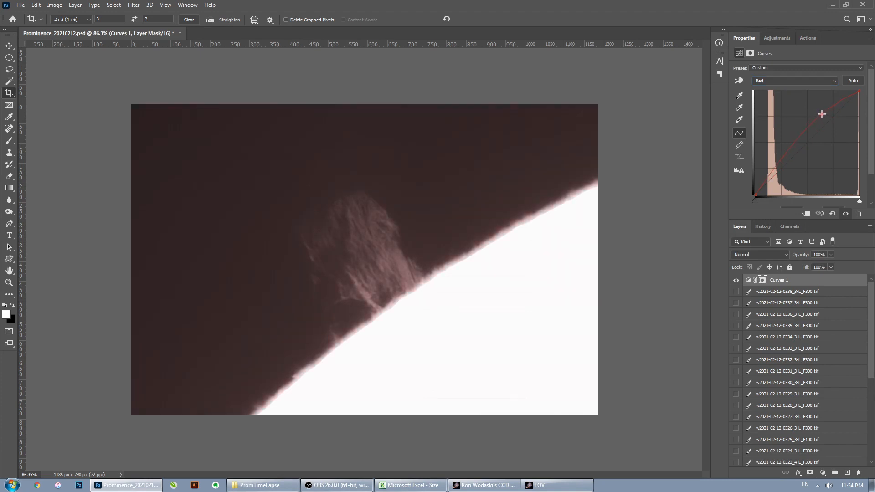
# - Lower the green channel curve moderately and the blue channel curve strongly to tint the prominence orange
pyautogui.click(804, 81)
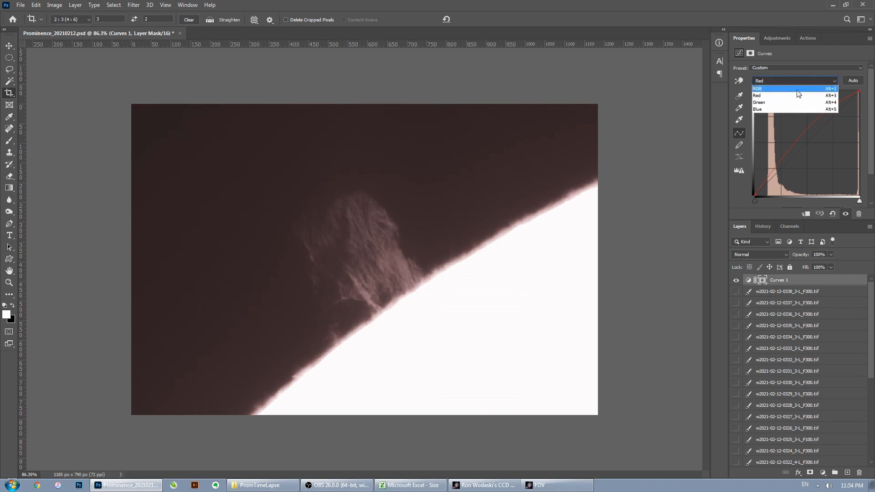
pyautogui.click(794, 99)
pyautogui.moveTo(810, 143); pyautogui.dragTo(820, 149)
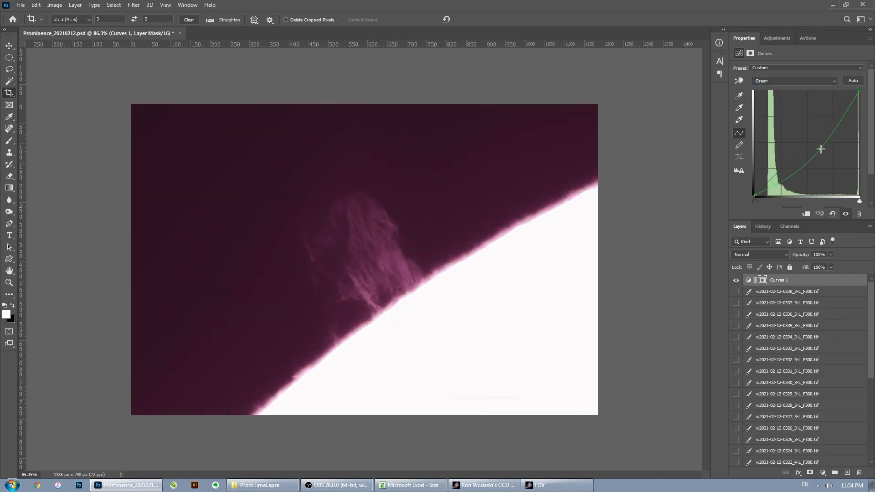
pyautogui.click(789, 82)
pyautogui.click(778, 111)
pyautogui.moveTo(819, 149); pyautogui.dragTo(826, 164)
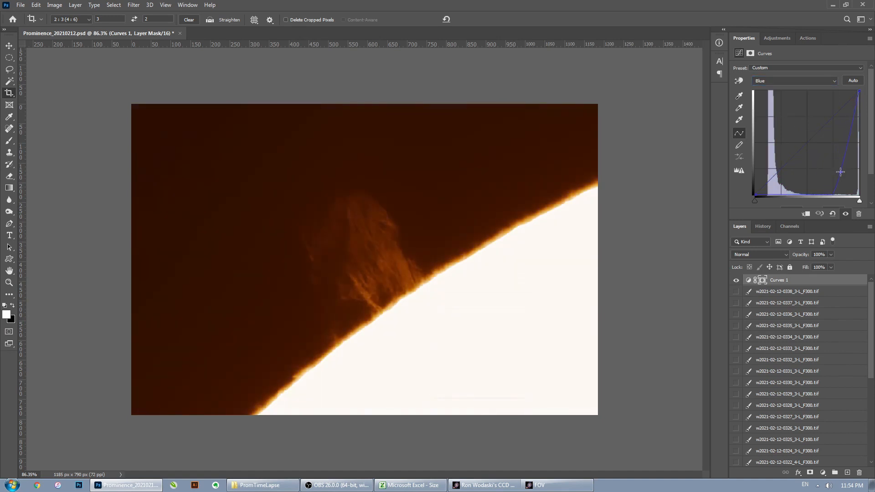
# - Fine-tune the green and red channel curves and raise the middle of the RGB curve slightly to brighten the image
pyautogui.click(809, 81)
pyautogui.click(780, 103)
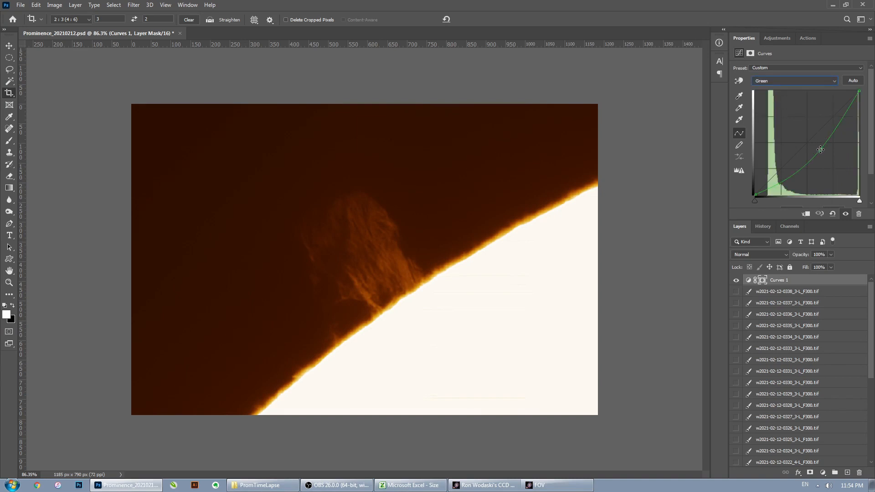
pyautogui.click(797, 81)
pyautogui.click(780, 95)
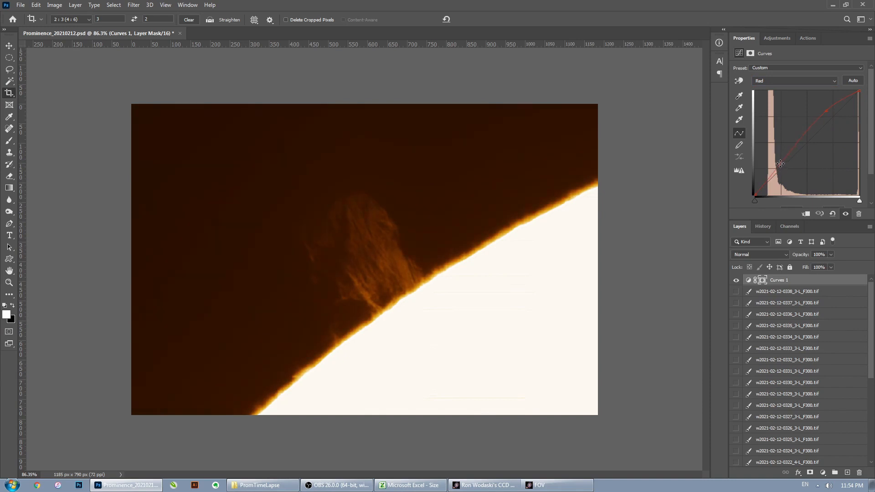
pyautogui.click(785, 80)
pyautogui.click(786, 88)
pyautogui.moveTo(807, 143); pyautogui.dragTo(808, 134)
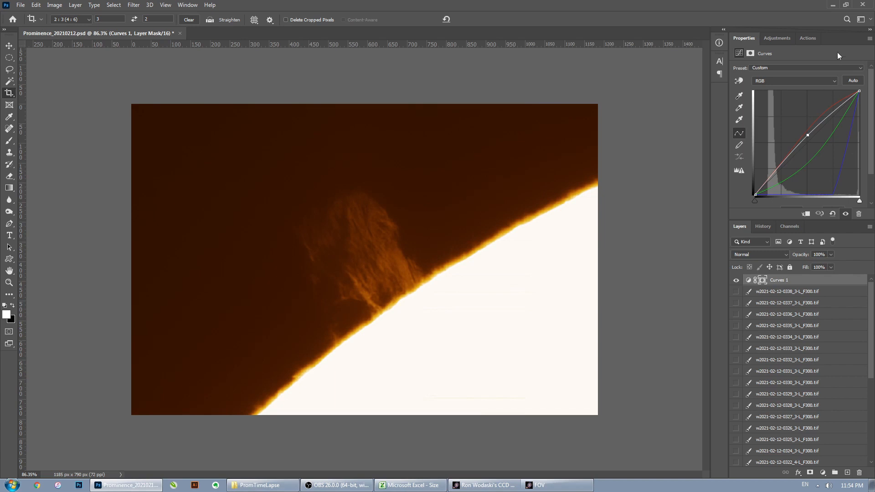
pyautogui.doubleClick(843, 39)
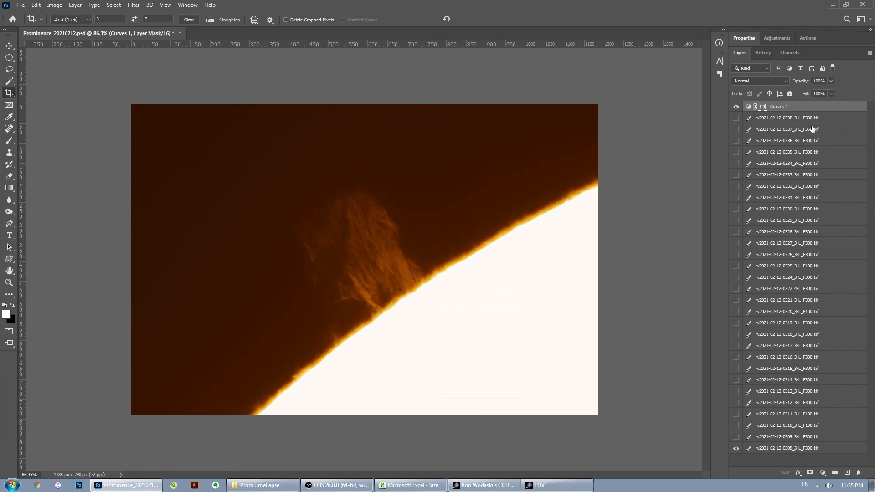
# - Add an empty layer beneath Curves 1, try filling an elliptical selection with black and undo the fill
pyautogui.click(805, 118)
pyautogui.click(847, 473)
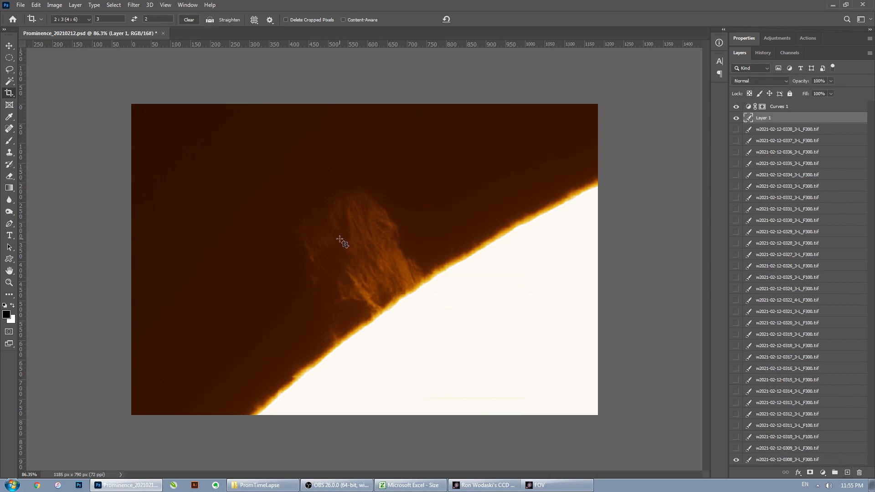
pyautogui.press('m')
pyautogui.moveTo(232, 153); pyautogui.dragTo(611, 407)
pyautogui.moveTo(510, 273); pyautogui.dragTo(729, 461)
pyautogui.moveTo(243, 142); pyautogui.dragTo(518, 367)
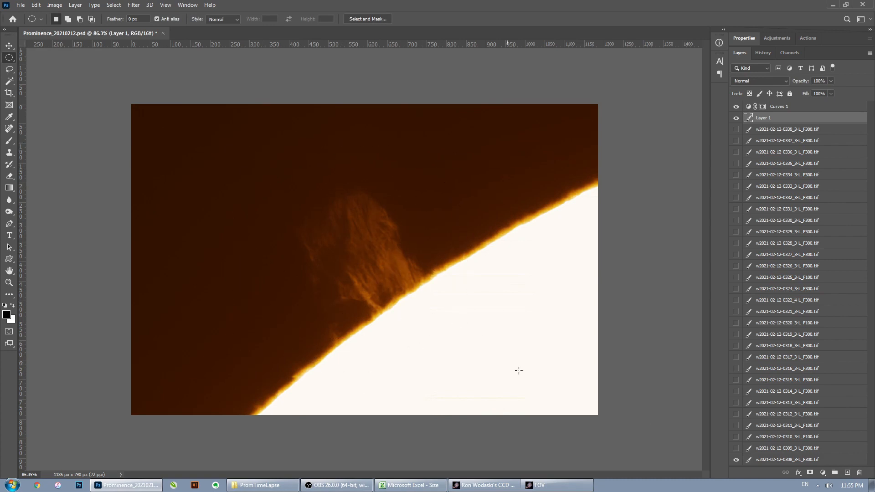
pyautogui.hotkey('alt', 'BackSpace')
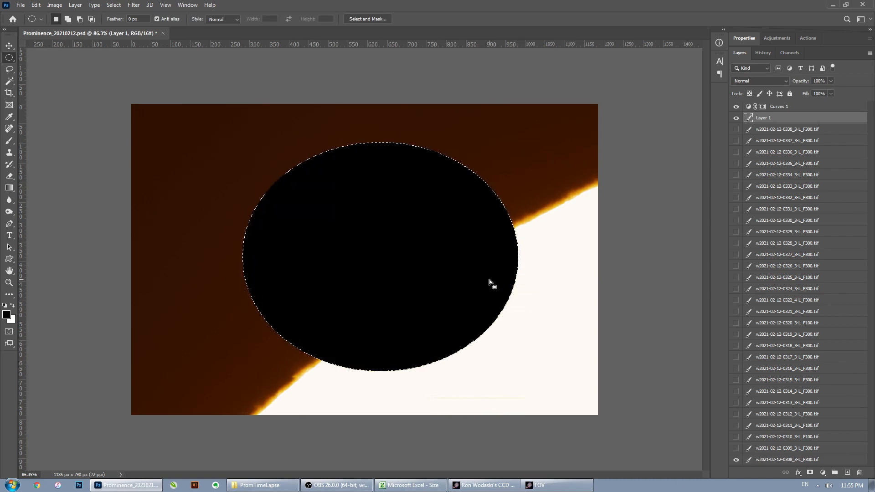
pyautogui.hotkey('ctrl', 'z')
# - Fill a circular selection around the prominence with black on the new layer and move the disc toward the Sun
pyautogui.moveTo(391, 235); pyautogui.dragTo(240, 137)
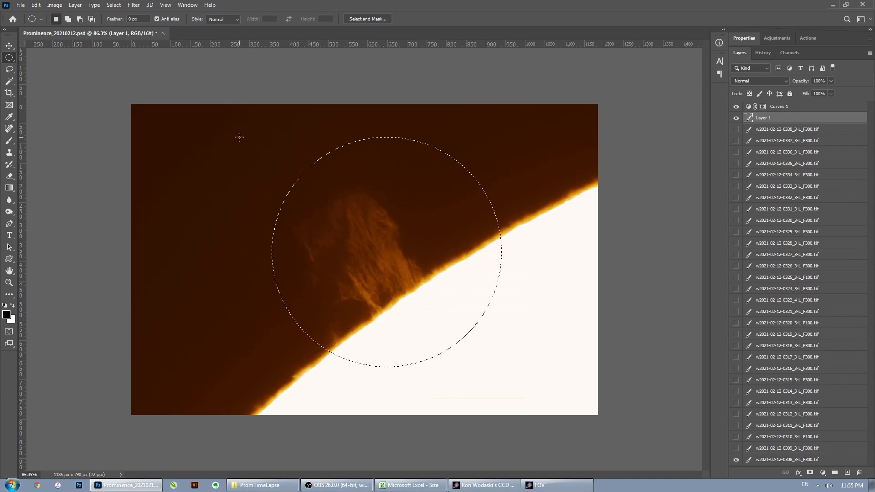
pyautogui.hotkey('alt', 'BackSpace')
pyautogui.press('v')
pyautogui.moveTo(268, 148); pyautogui.dragTo(332, 270)
# - Enlarge the black disc proportionally to about 258% and move it over the Sun's bright surface
pyautogui.moveTo(564, 260); pyautogui.dragTo(670, 129)
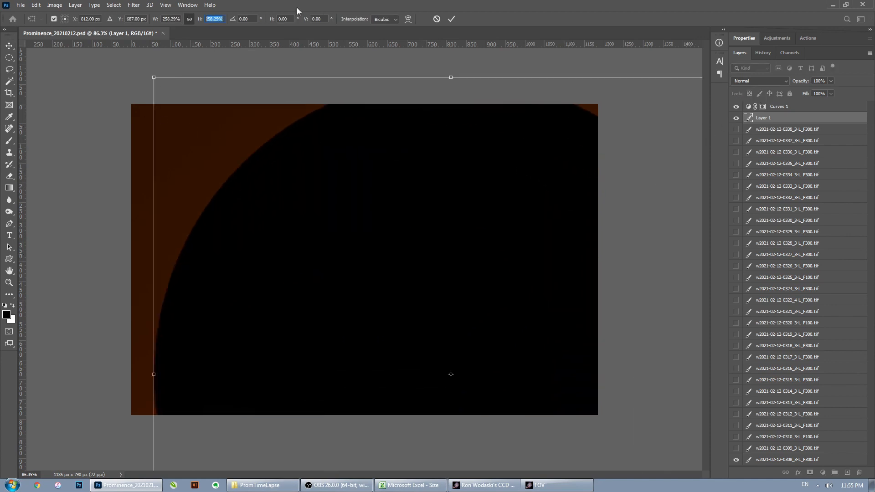
pyautogui.press('Return')
pyautogui.moveTo(274, 192); pyautogui.dragTo(478, 303)
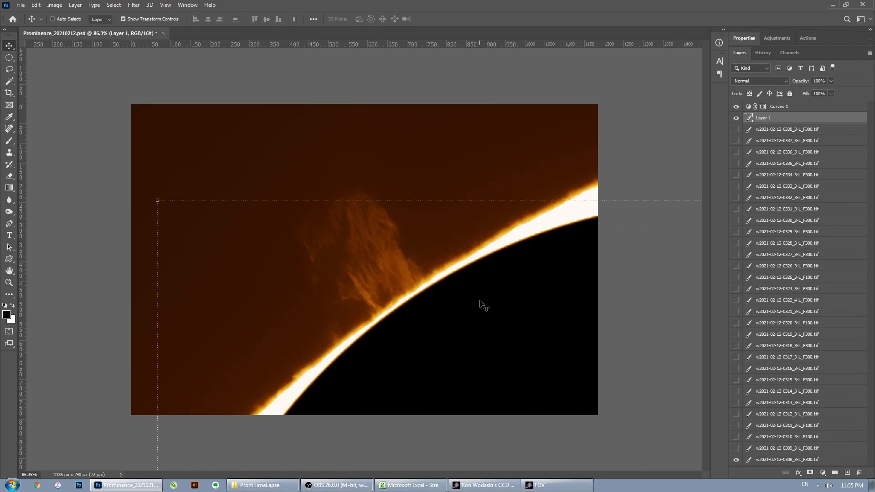
# - Try scaling the black disc to 150% and fitting it just inside the solar limb, and delete its layer
pyautogui.hotkey('ctrl', 't')
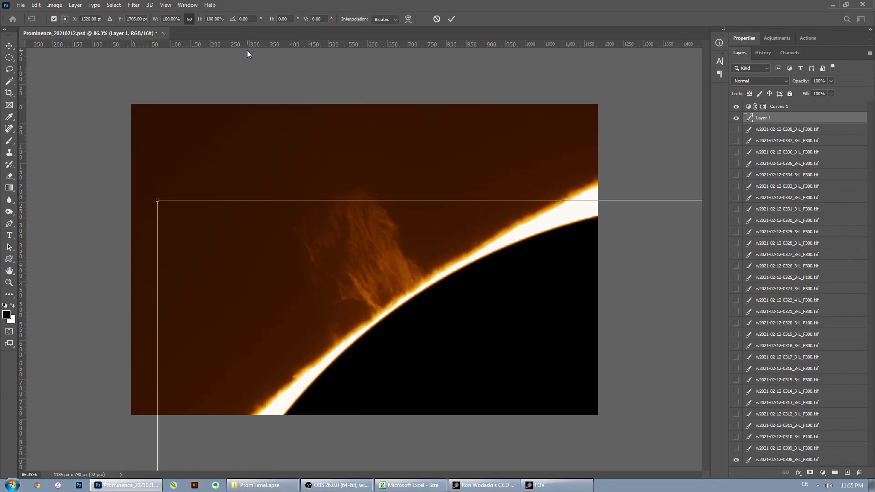
pyautogui.write('150')
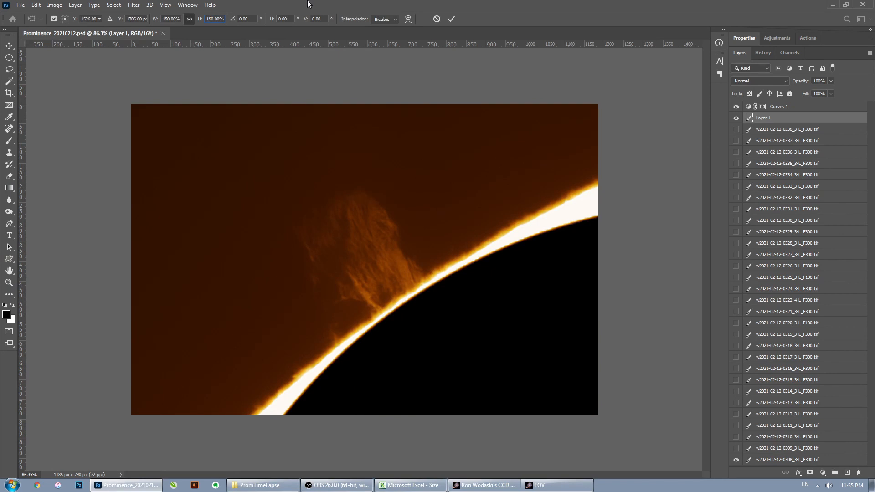
pyautogui.press('Return')
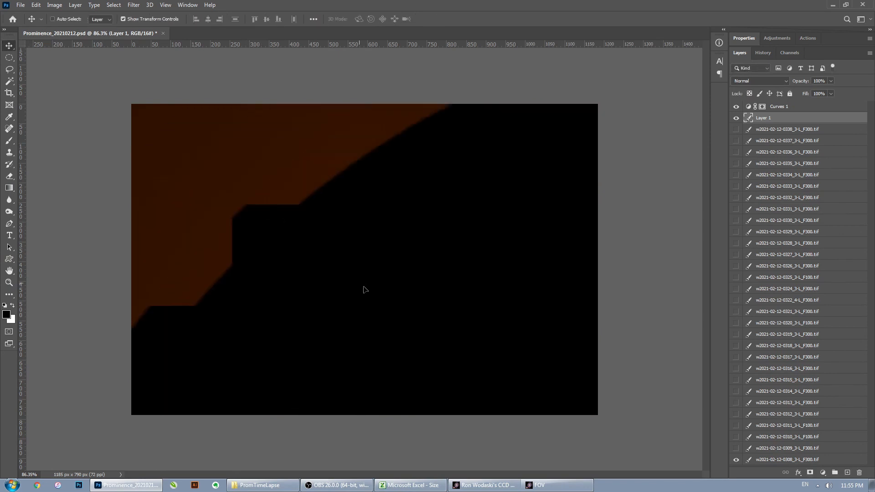
pyautogui.moveTo(432, 400); pyautogui.dragTo(413, 380)
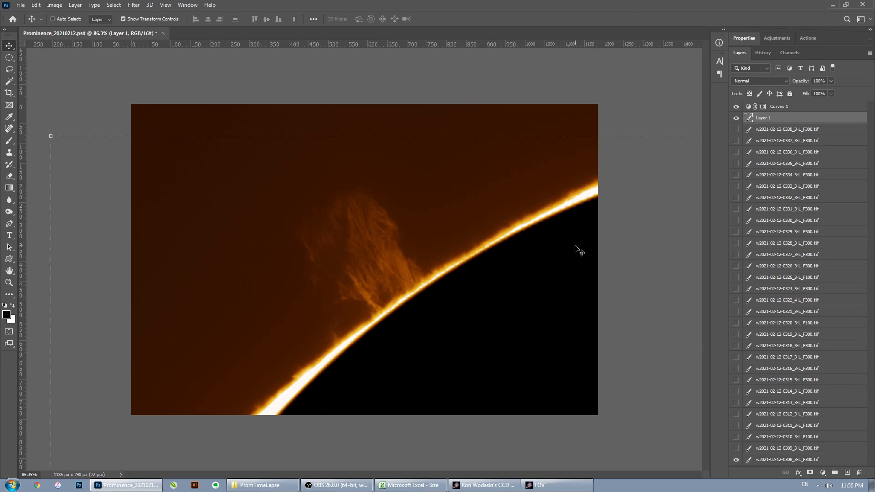
pyautogui.press('Delete')
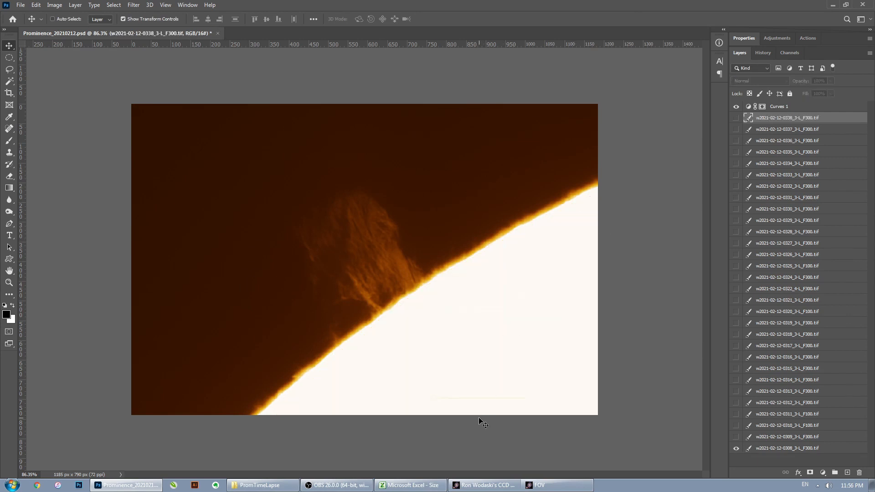
# - Switch to the Size workbook in Excel and examine the Lunt QHY5L-II-M 3x row's Sun pixel formula, field of view and sensor size
pyautogui.click(425, 485)
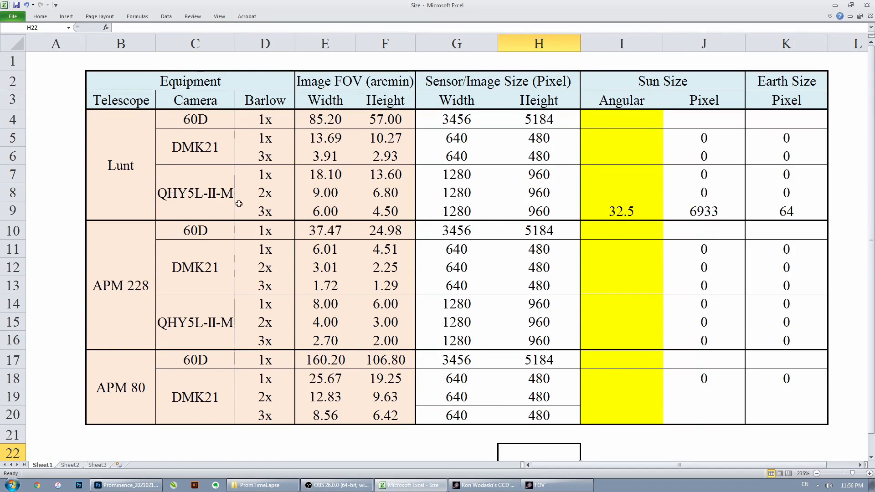
pyautogui.click(708, 212)
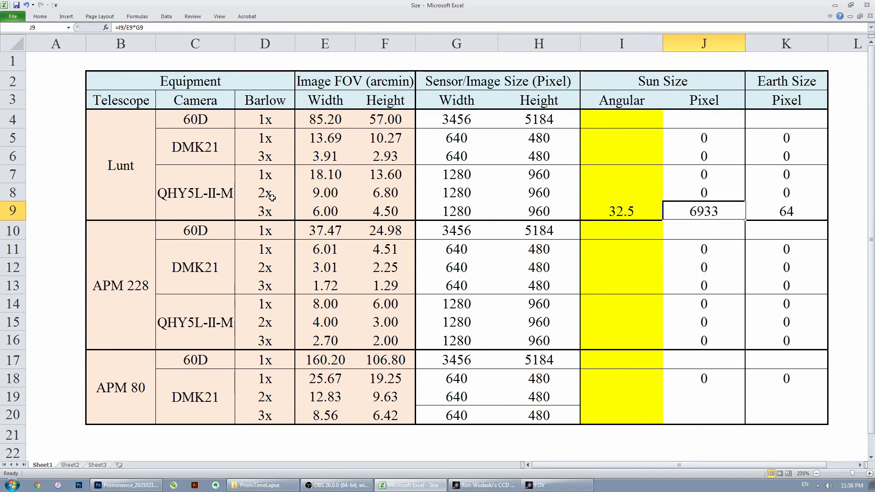
pyautogui.click(320, 213)
pyautogui.moveTo(388, 208); pyautogui.dragTo(538, 212)
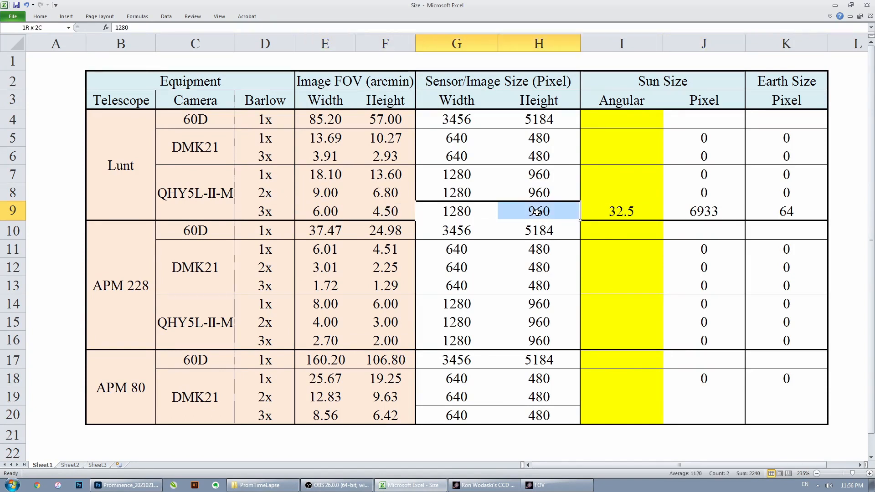
pyautogui.click(330, 210)
pyautogui.keyDown('shift'); pyautogui.click(390, 210); pyautogui.keyUp('shift')
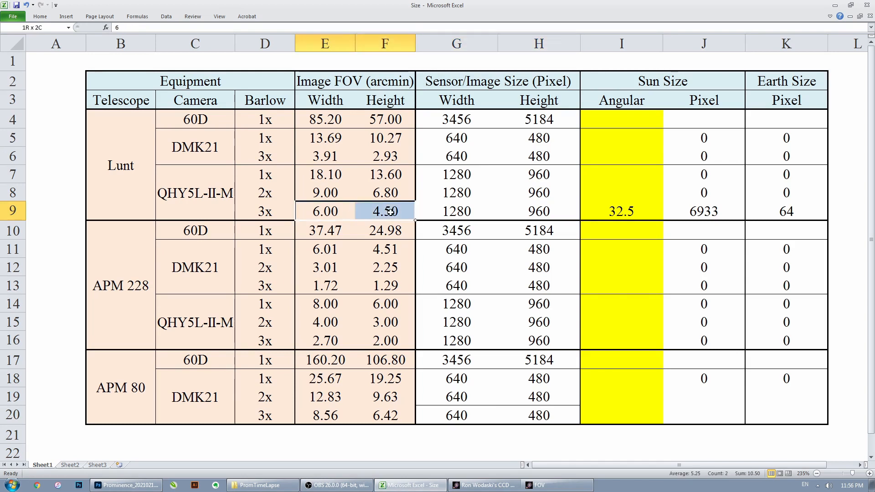
# - Compute the Lunt LS152 and QHY5L-II-M field of view in the CCD Calculator with a Barlow factor of 3, and return to Excel
pyautogui.click(503, 486)
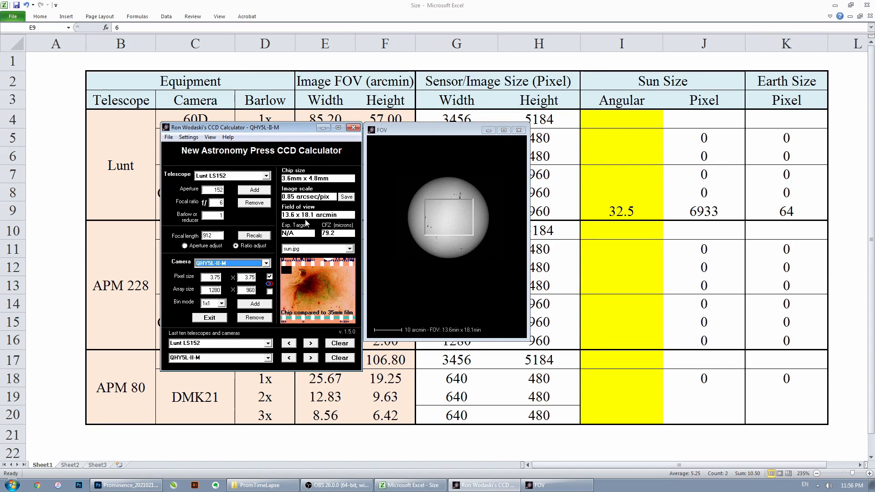
pyautogui.click(466, 27)
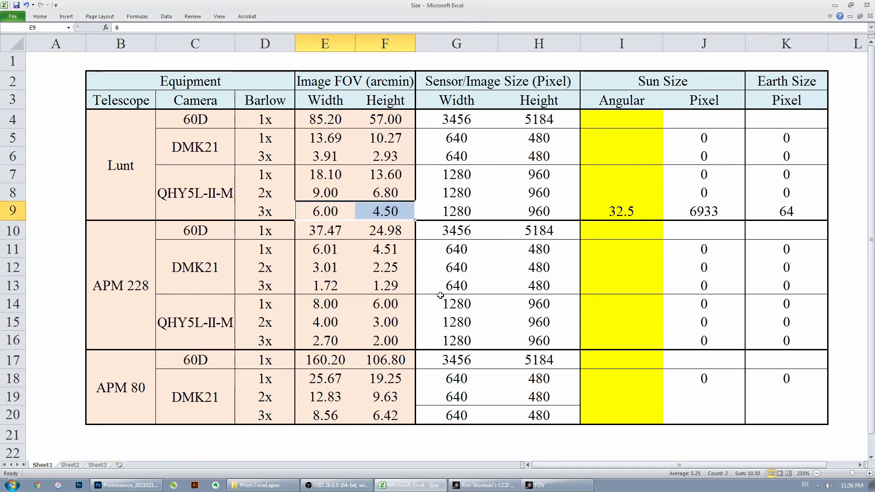
pyautogui.moveTo(336, 176); pyautogui.dragTo(385, 174)
pyautogui.click(537, 485)
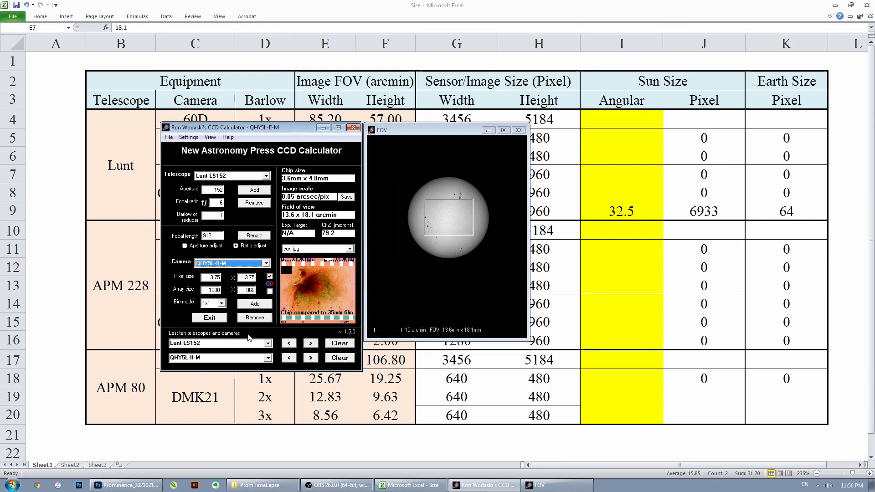
pyautogui.doubleClick(219, 215)
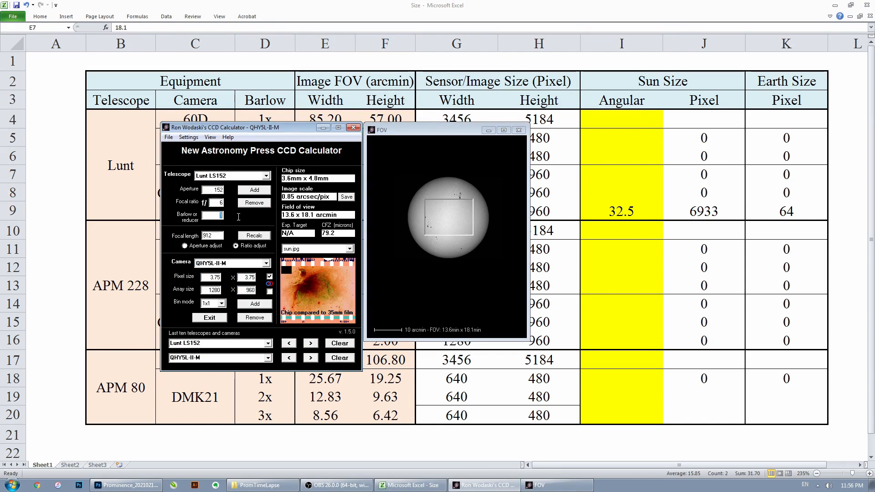
pyautogui.write('3')
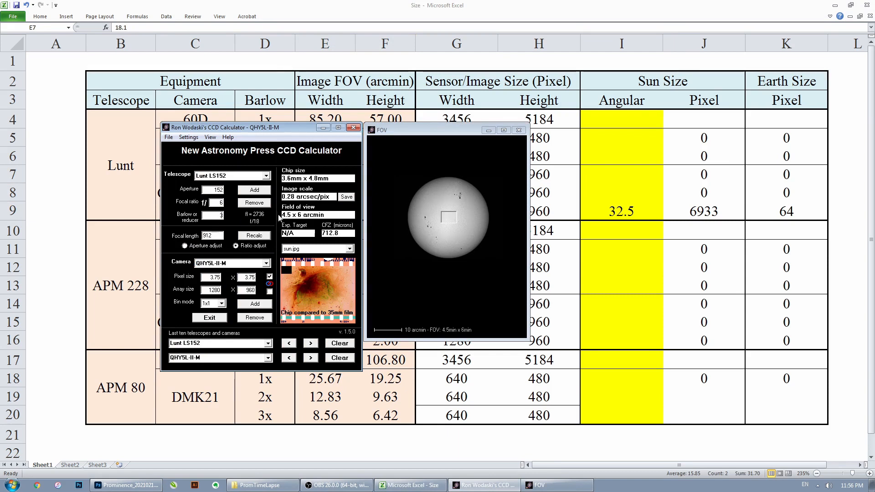
pyautogui.click(401, 7)
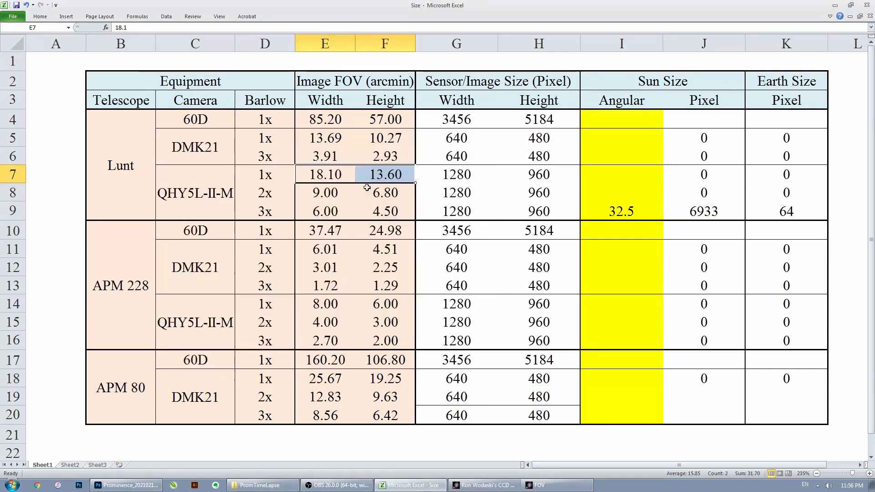
# - Review the field of view, image size, Sun's angular size and Sun pixel formula in the Lunt QHY5L-II-M 3x row
pyautogui.moveTo(390, 210); pyautogui.dragTo(330, 210)
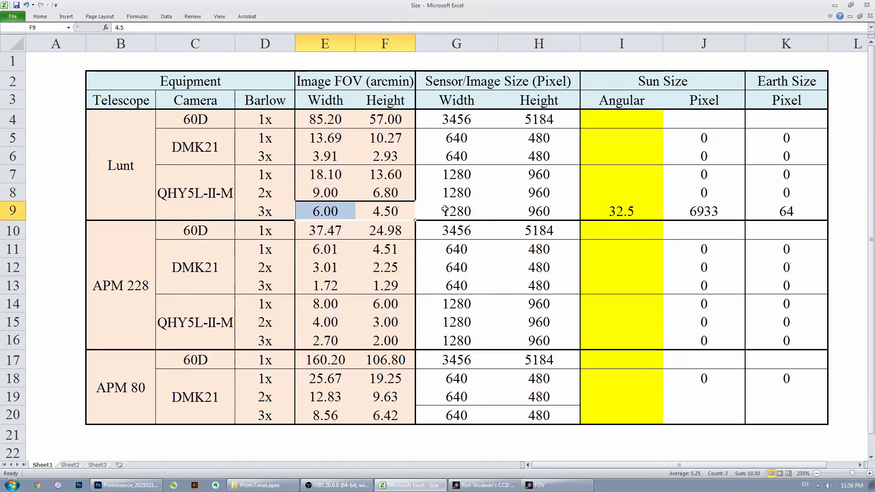
pyautogui.moveTo(447, 211); pyautogui.dragTo(543, 211)
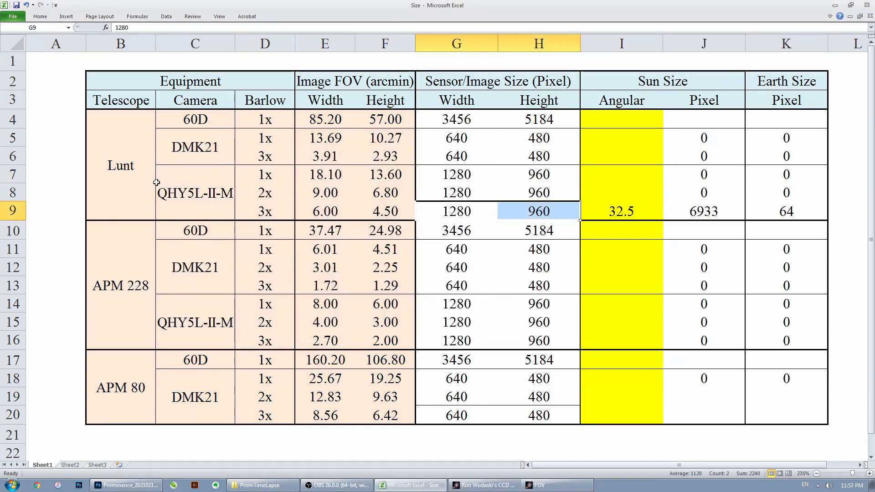
pyautogui.click(540, 208)
pyautogui.click(456, 213)
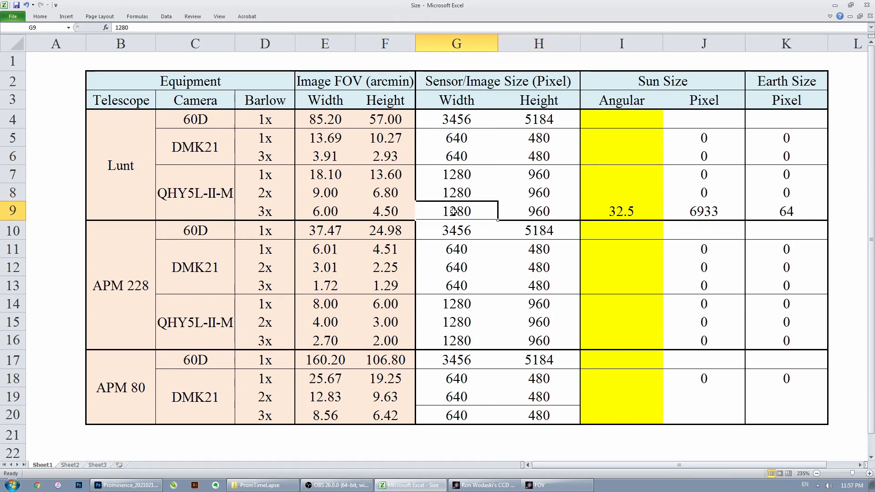
pyautogui.click(618, 212)
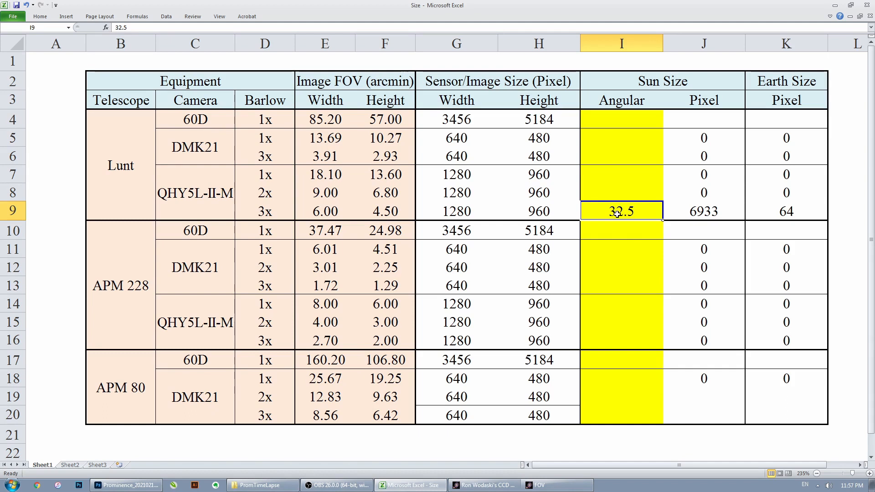
pyautogui.click(703, 213)
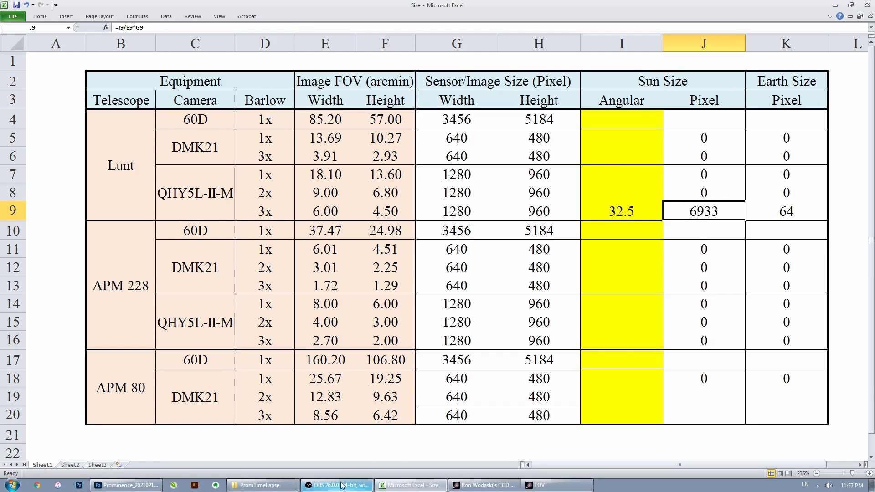
# - Switch to Photoshop and fill a circular selection about 632 px wide with black on a new layer beneath Curves 1
pyautogui.click(153, 482)
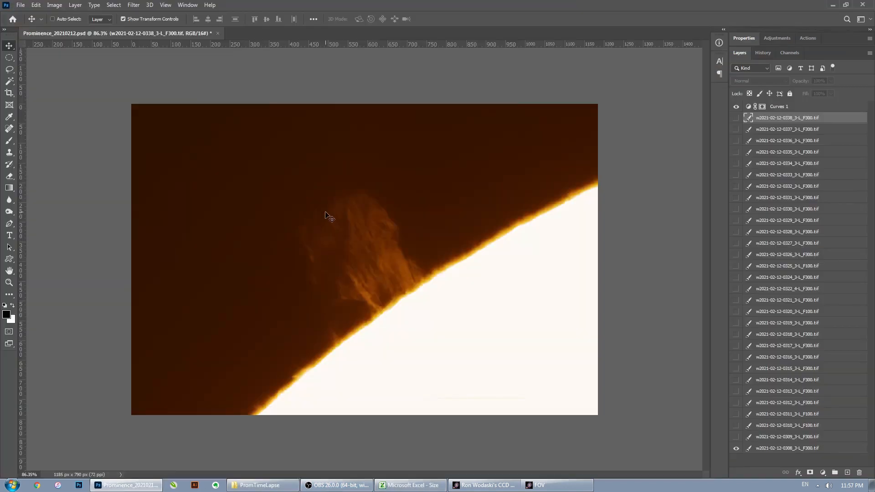
pyautogui.press('m')
pyautogui.moveTo(367, 270); pyautogui.dragTo(223, 129)
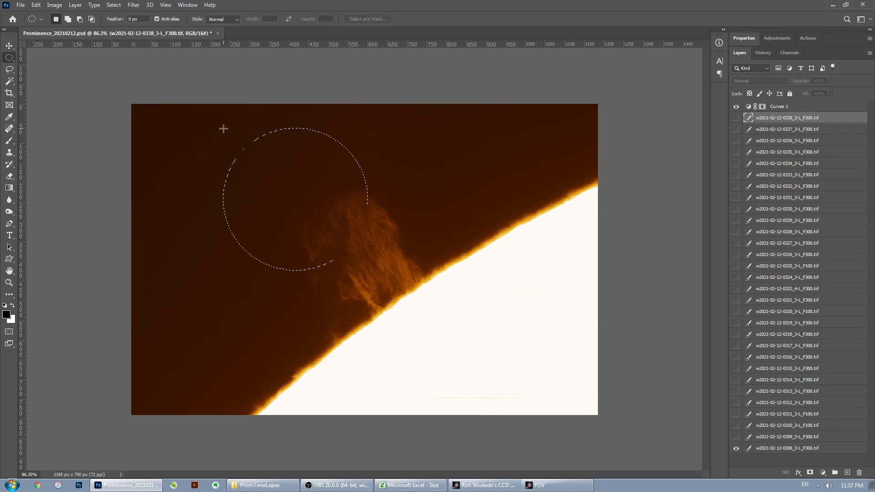
pyautogui.hotkey('ctrl', 'j')
pyautogui.moveTo(393, 291)
pyautogui.mouseDown()
pyautogui.moveTo(260, 157)
pyautogui.moveTo(283, 172)
pyautogui.moveTo(383, 269)
pyautogui.moveTo(265, 170)
pyautogui.moveTo(325, 236)
pyautogui.moveTo(236, 153)
pyautogui.mouseUp()
pyautogui.hotkey('ctrl', 'd')
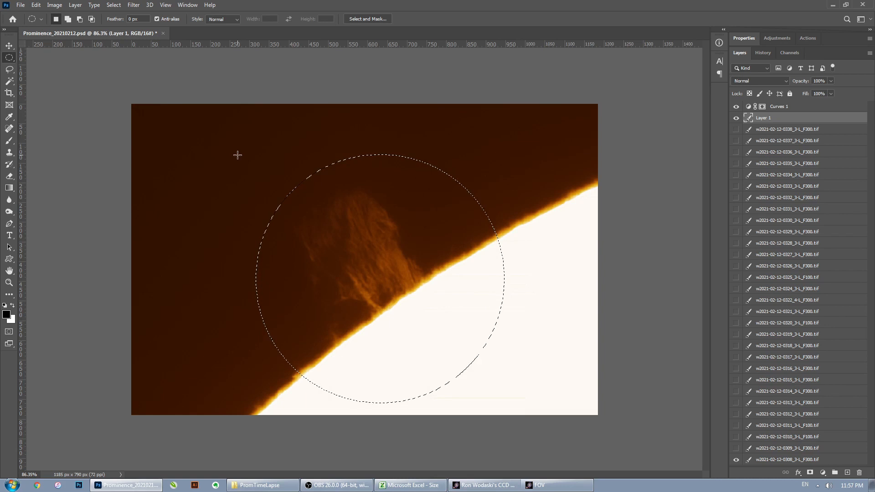
pyautogui.hotkey('alt', 'BackSpace')
# - Scale the black disc proportionally to 6932 px high and position it over the Sun just inside the bright limb
pyautogui.press('v')
pyautogui.click(505, 153)
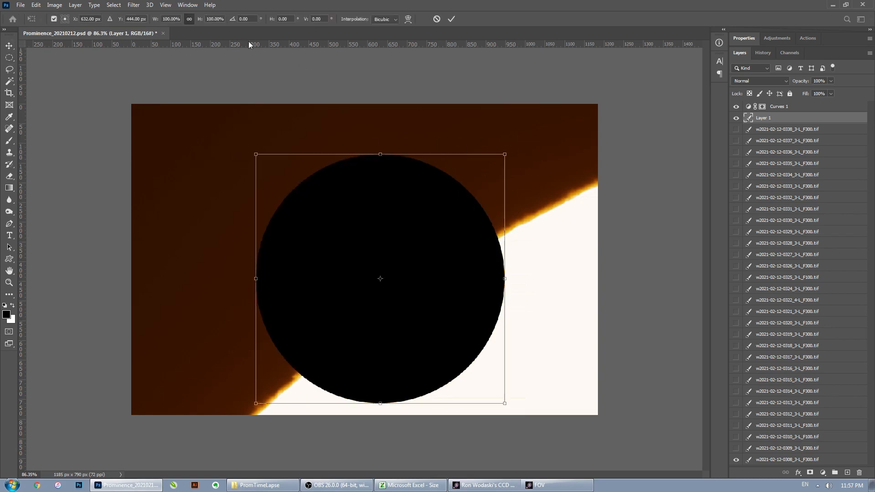
pyautogui.rightClick(208, 19)
pyautogui.click(217, 22)
pyautogui.write('932.00 p')
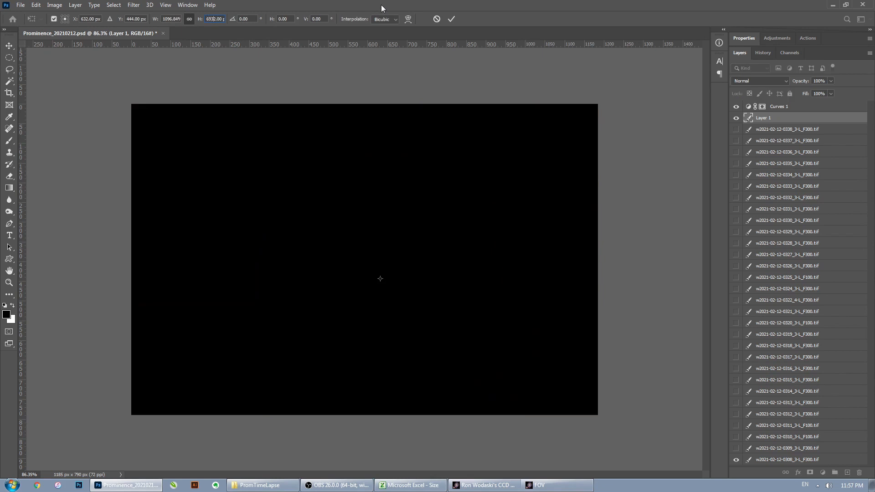
pyautogui.press('Return')
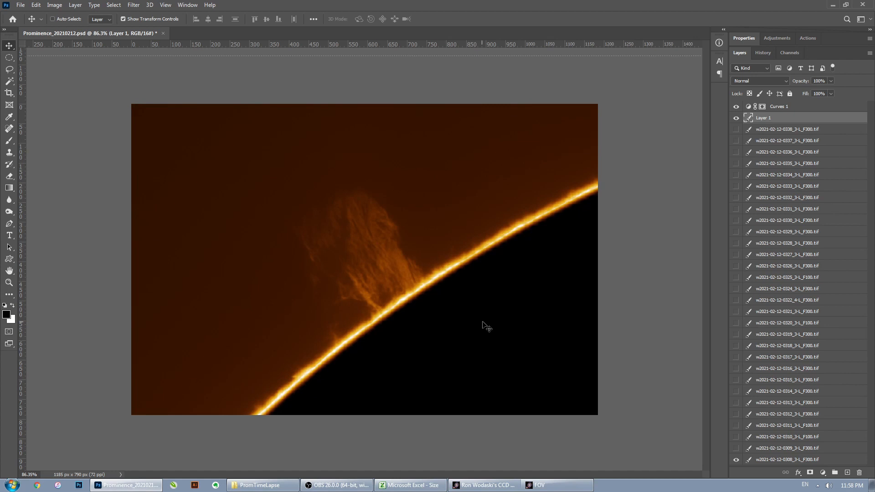
pyautogui.press('m')
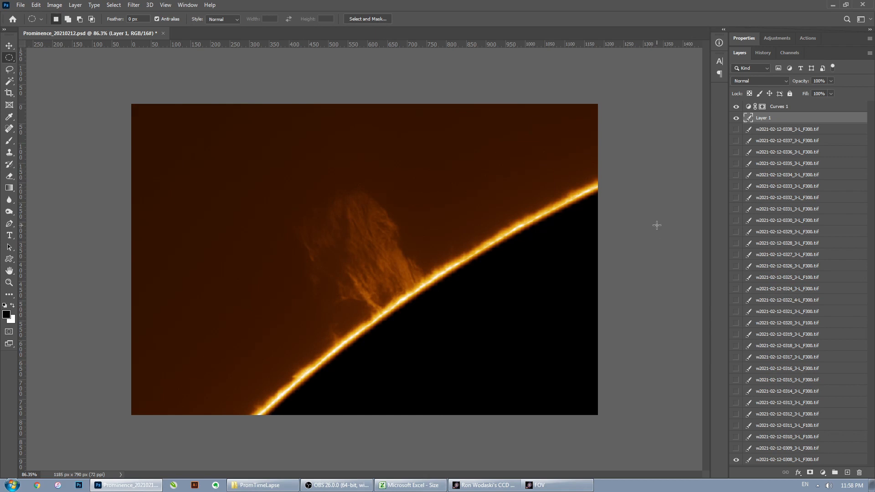
# - Show the Timeline and delete all the existing animation frames
pyautogui.click(187, 7)
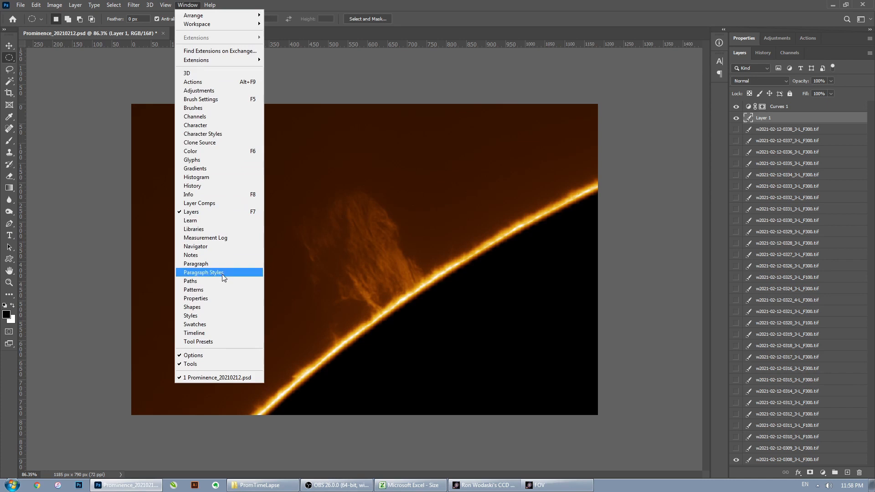
pyautogui.click(222, 333)
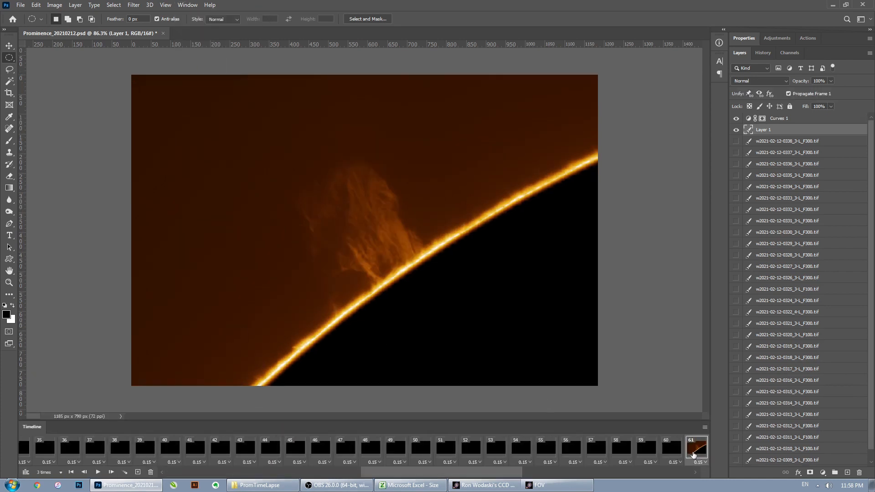
pyautogui.moveTo(408, 474); pyautogui.dragTo(212, 474)
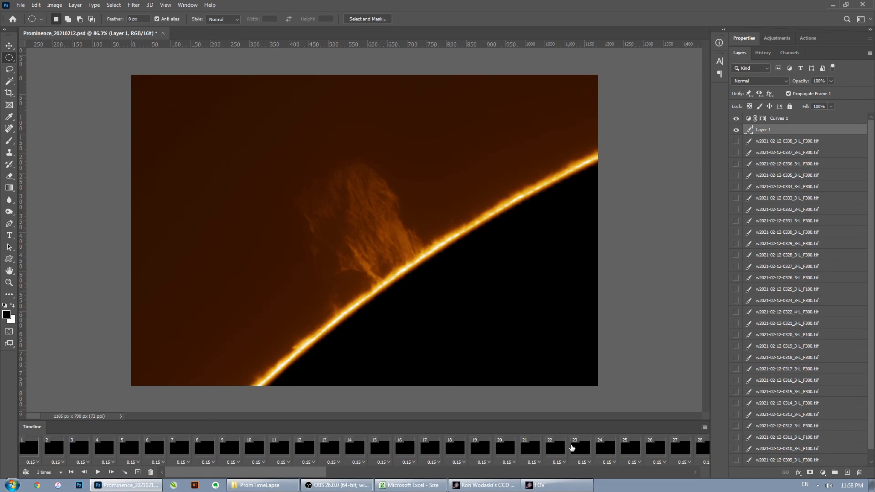
pyautogui.moveTo(192, 475); pyautogui.dragTo(190, 475)
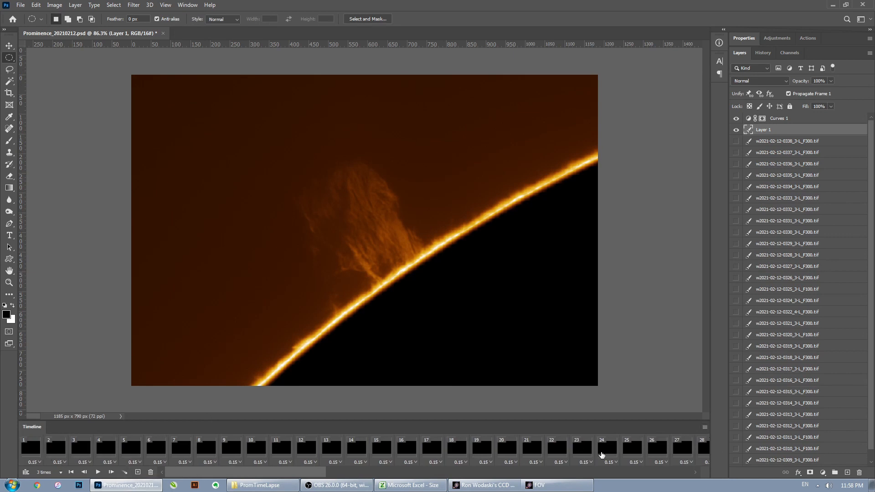
pyautogui.click(705, 431)
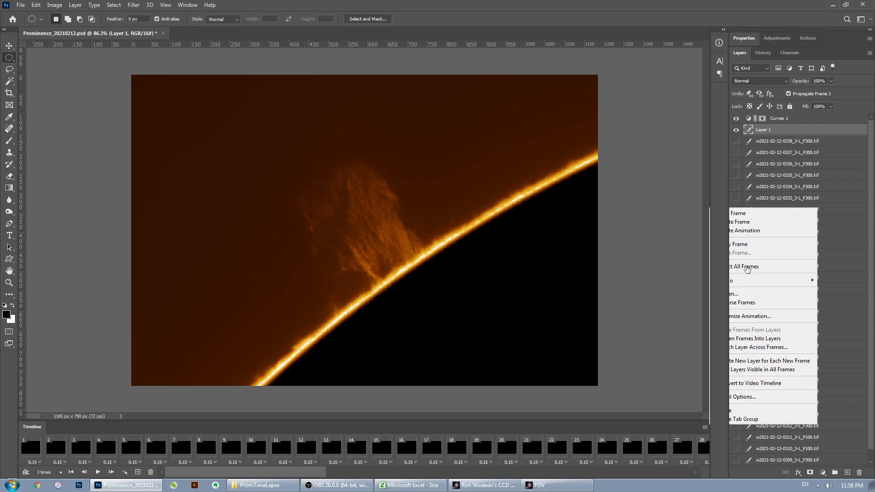
pyautogui.click(748, 267)
pyautogui.click(705, 429)
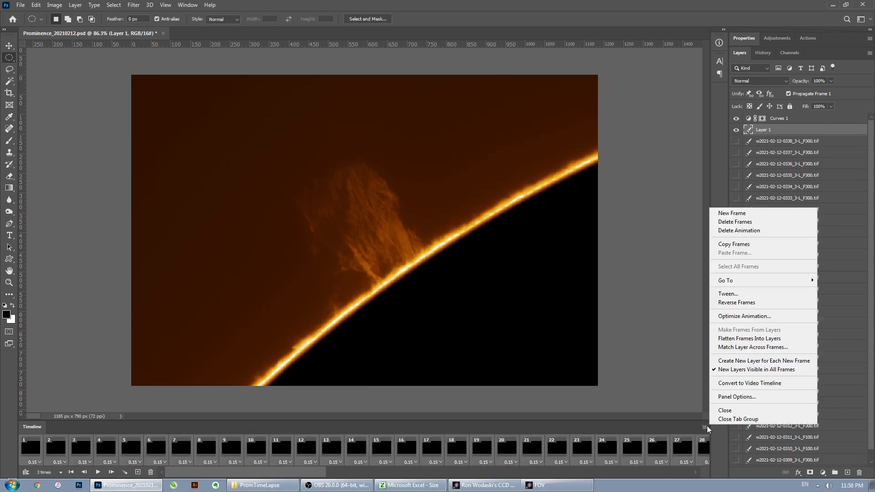
pyautogui.click(735, 221)
pyautogui.click(395, 181)
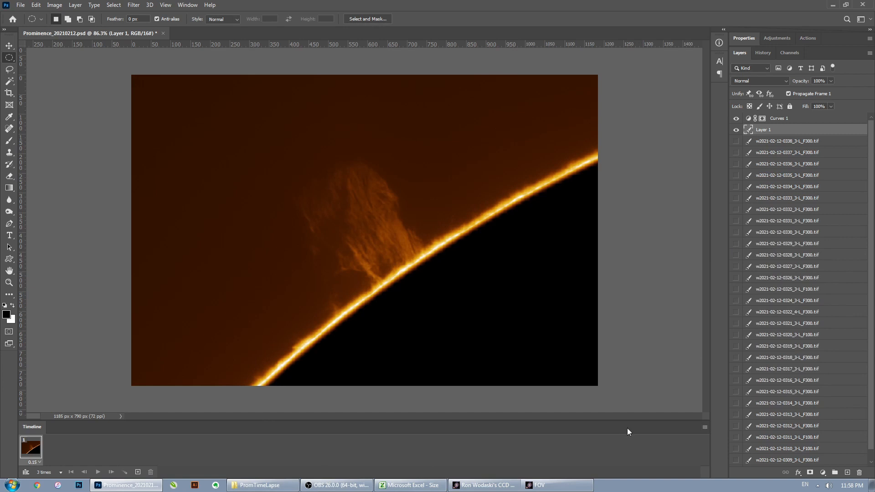
# - Make animation frames from the layers and turn on Layer 1 and Curves 1 across the frames
pyautogui.click(704, 426)
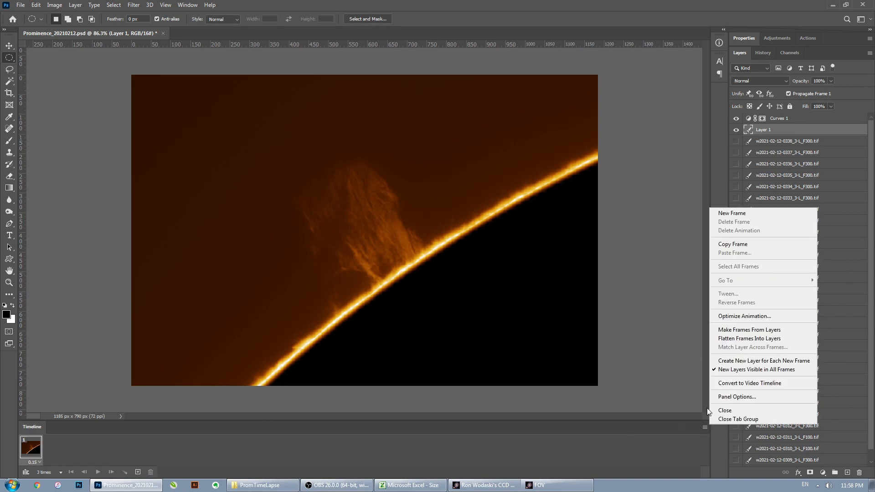
pyautogui.click(744, 331)
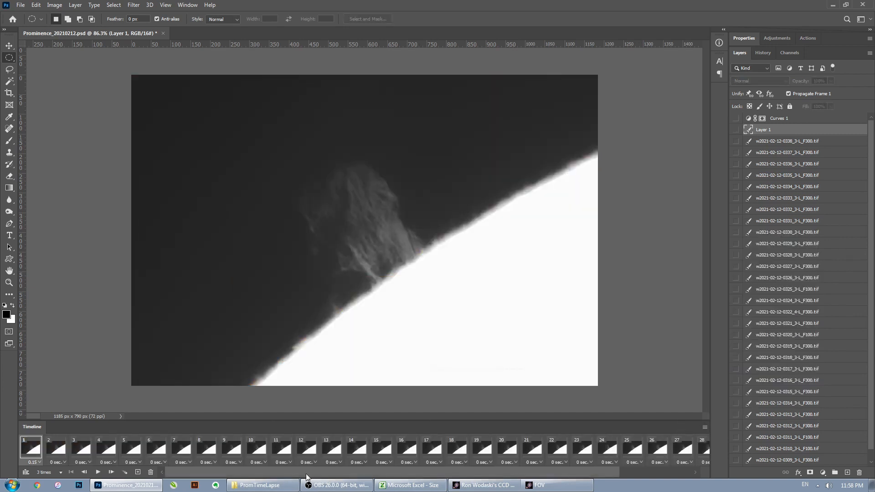
pyautogui.click(736, 131)
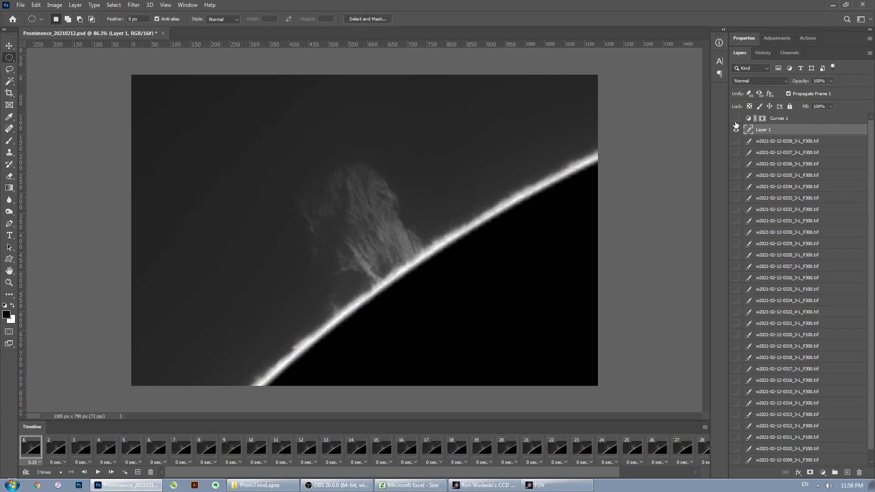
pyautogui.click(735, 118)
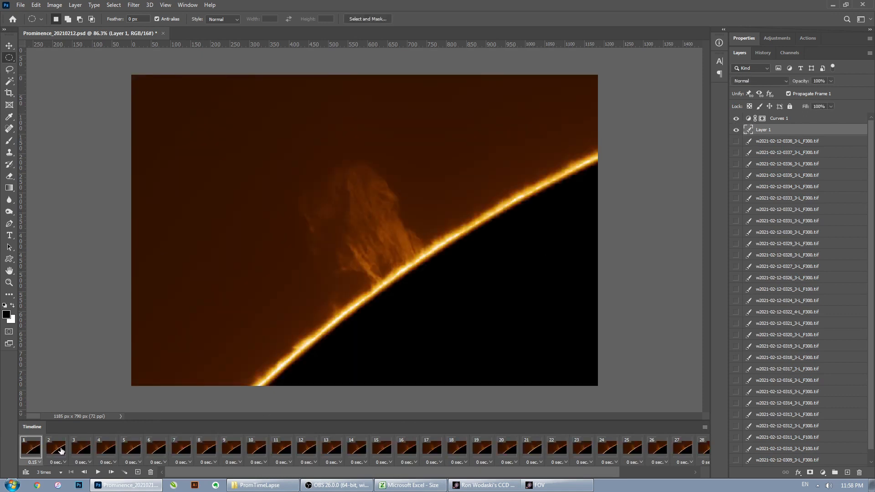
# - Delete the last two animation frames, 31 and 32, which contain no prominence image
pyautogui.moveTo(601, 469); pyautogui.dragTo(691, 490)
pyautogui.click(671, 451)
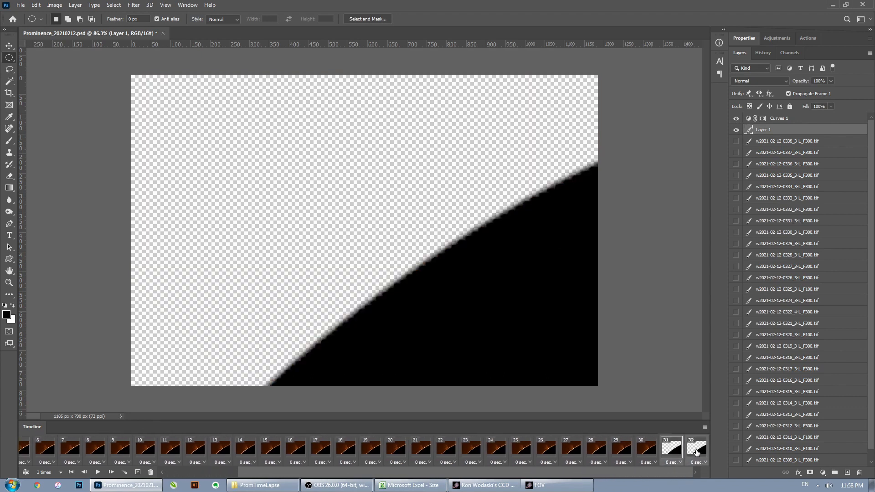
pyautogui.click(705, 428)
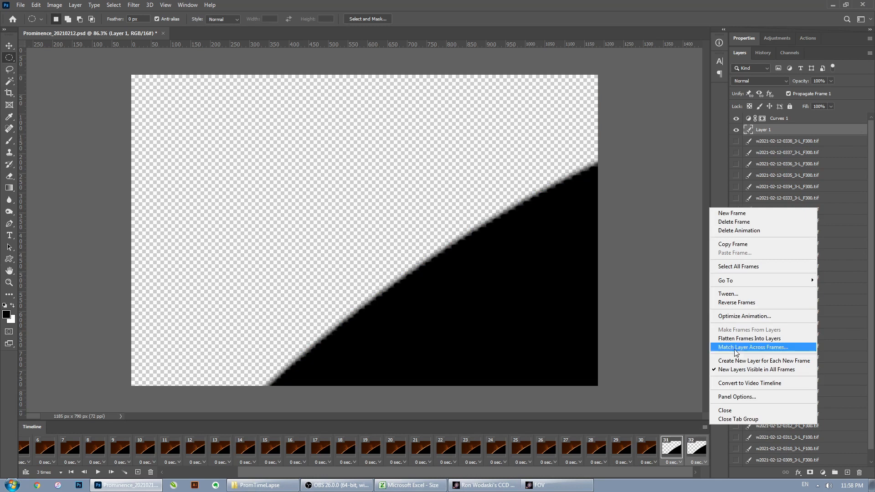
pyautogui.click(748, 222)
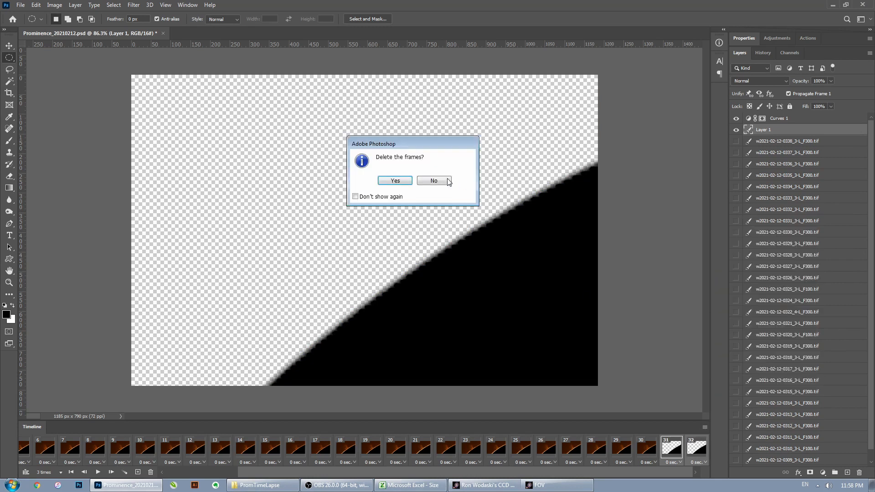
pyautogui.click(395, 180)
# - Set the delay of all animation frames to 0.1 seconds and preview the playback
pyautogui.moveTo(682, 474); pyautogui.dragTo(554, 464)
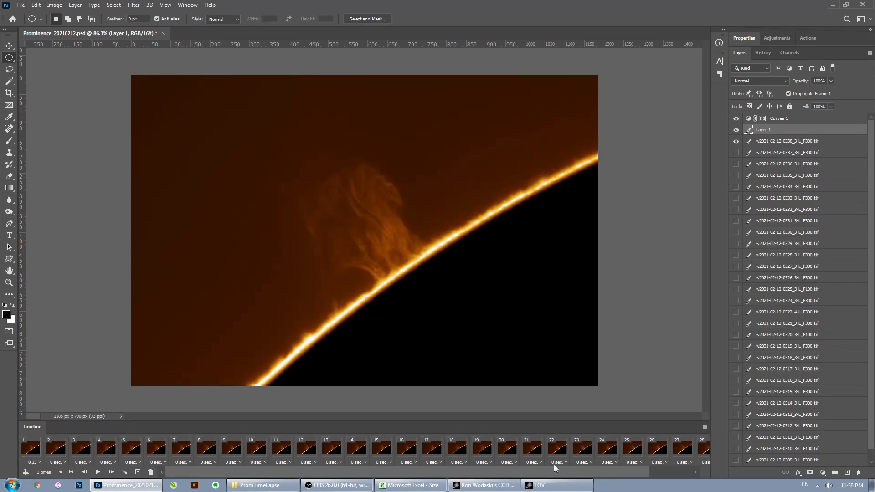
pyautogui.click(32, 449)
pyautogui.click(41, 463)
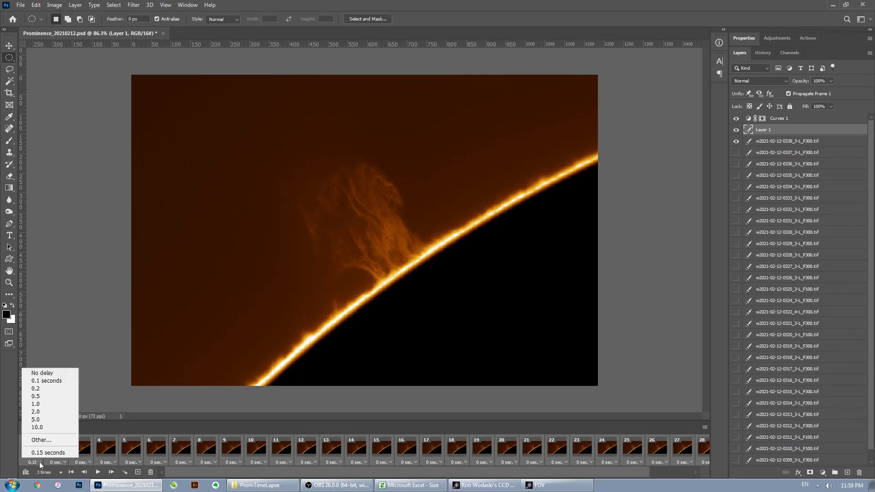
pyautogui.click(48, 381)
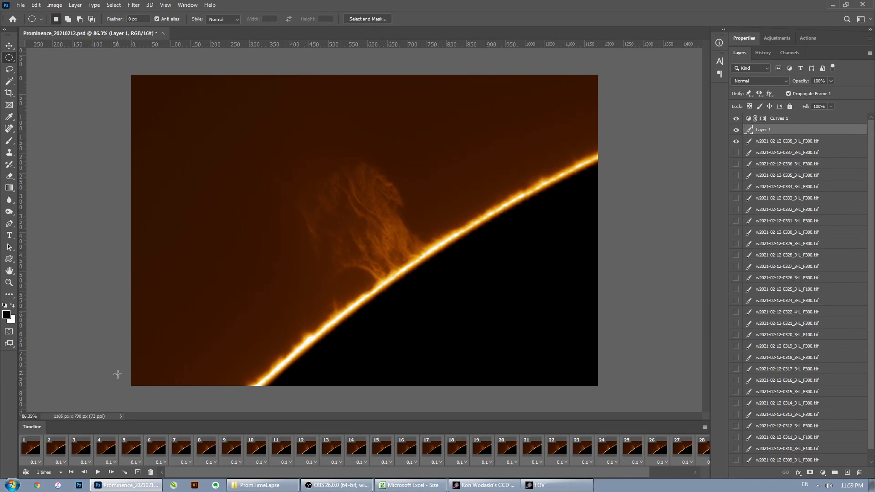
pyautogui.click(97, 472)
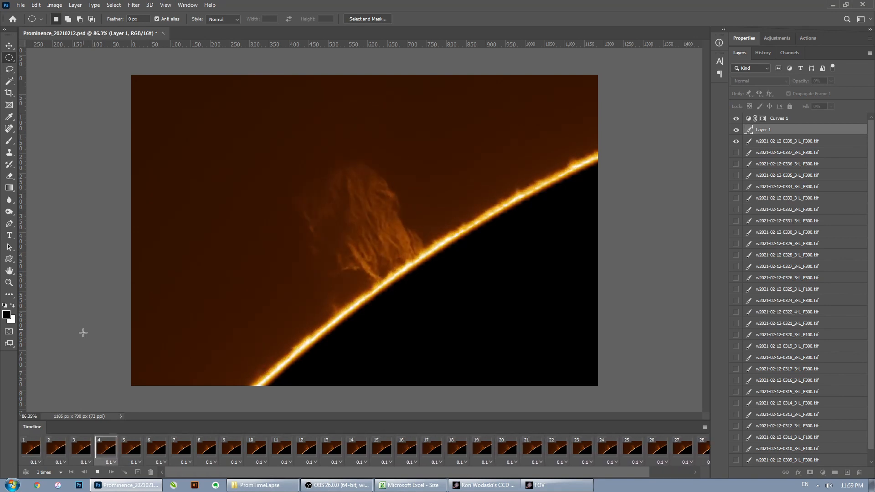
pyautogui.click(92, 472)
pyautogui.click(93, 473)
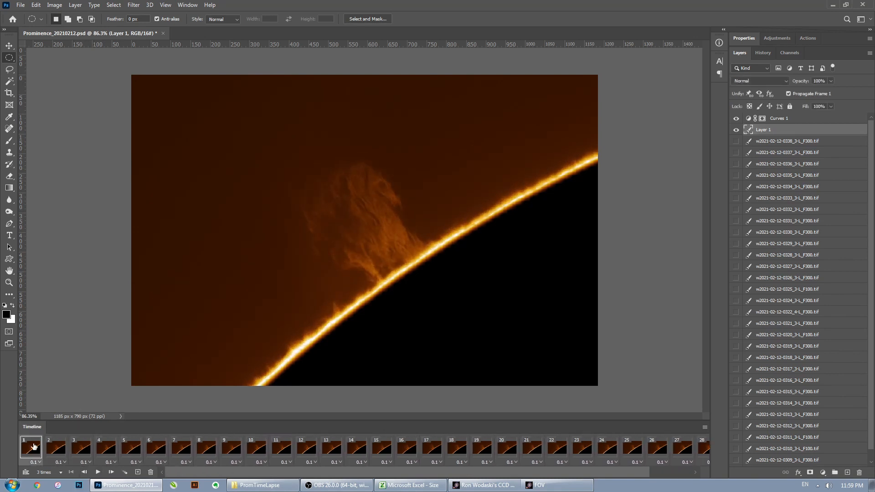
# - Try a 0.2-second delay on all animation frames and play the animation to judge its speed
pyautogui.click(705, 461)
pyautogui.click(712, 393)
pyautogui.click(98, 472)
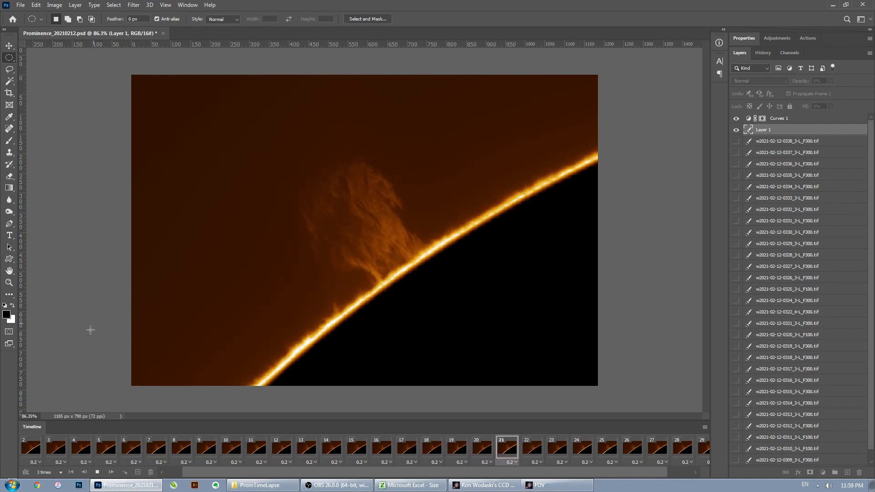
pyautogui.click(96, 473)
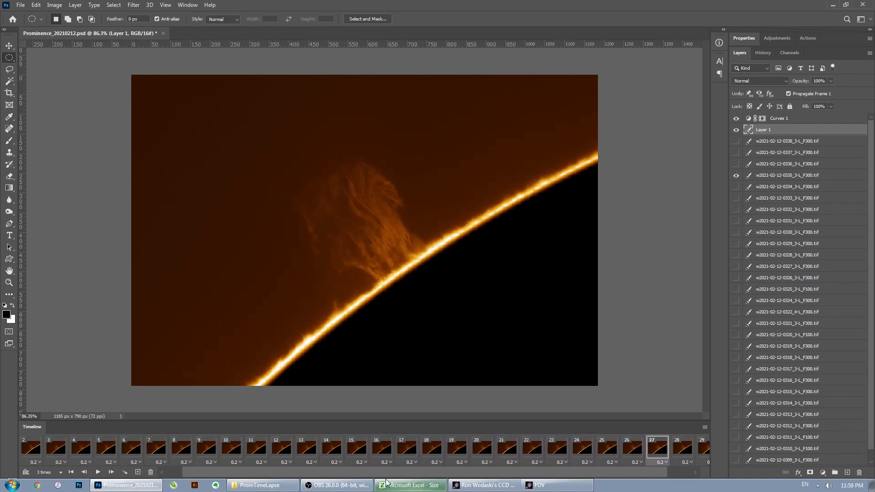
# - Set a custom delay of 0.15 seconds on all animation frames and play back the result
pyautogui.hscroll(1, 657, 449)
pyautogui.click(693, 455)
pyautogui.moveTo(649, 473); pyautogui.dragTo(605, 473)
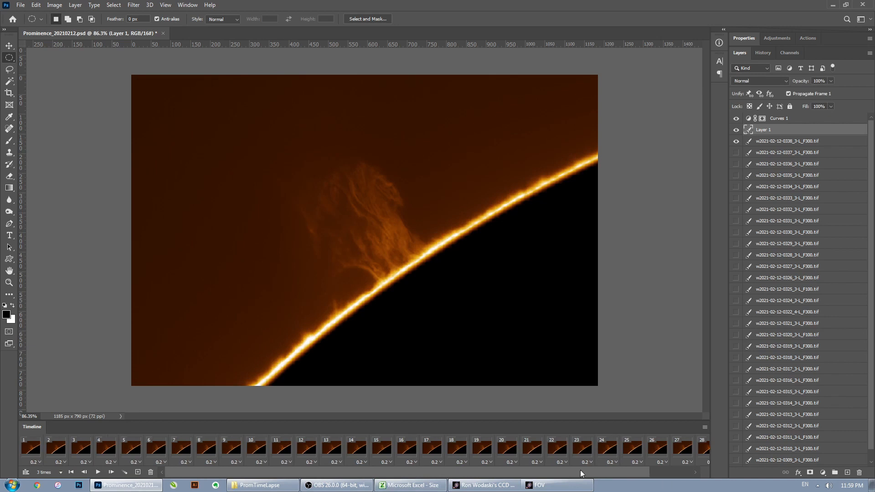
pyautogui.keyDown('shift'); pyautogui.click(29, 452); pyautogui.keyUp('shift')
pyautogui.click(39, 462)
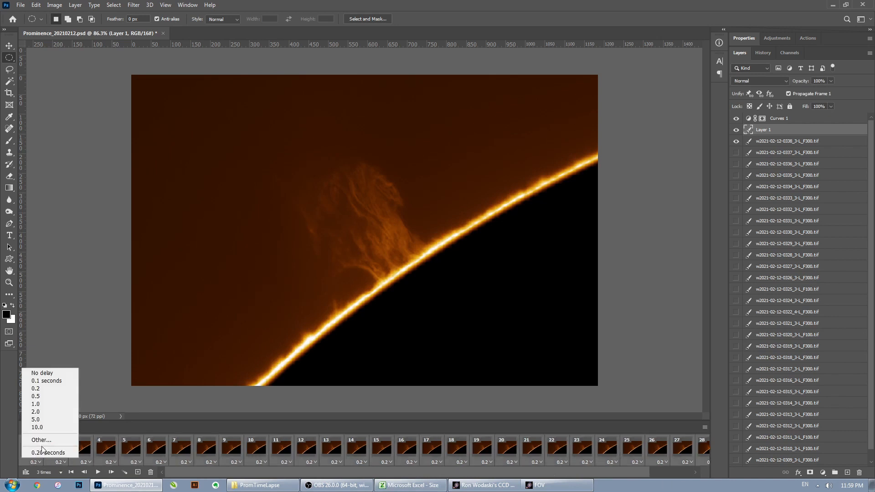
pyautogui.click(41, 441)
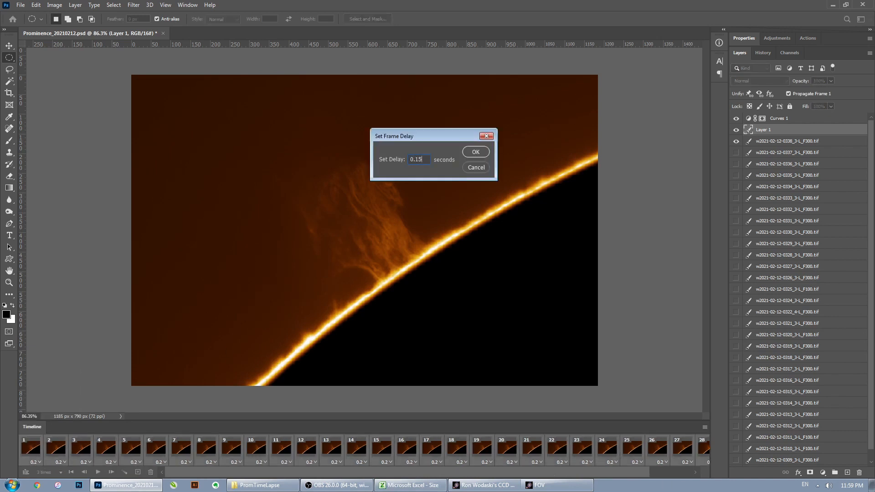
pyautogui.write('0.15')
pyautogui.click(476, 151)
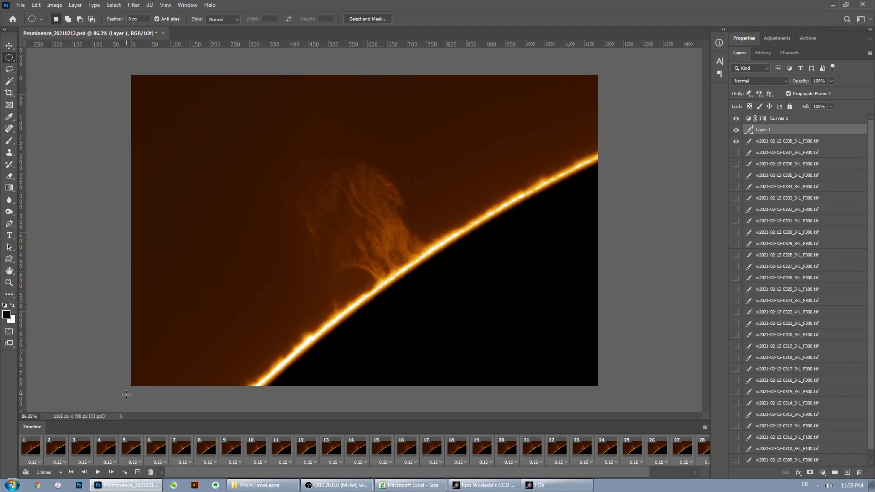
pyautogui.click(97, 472)
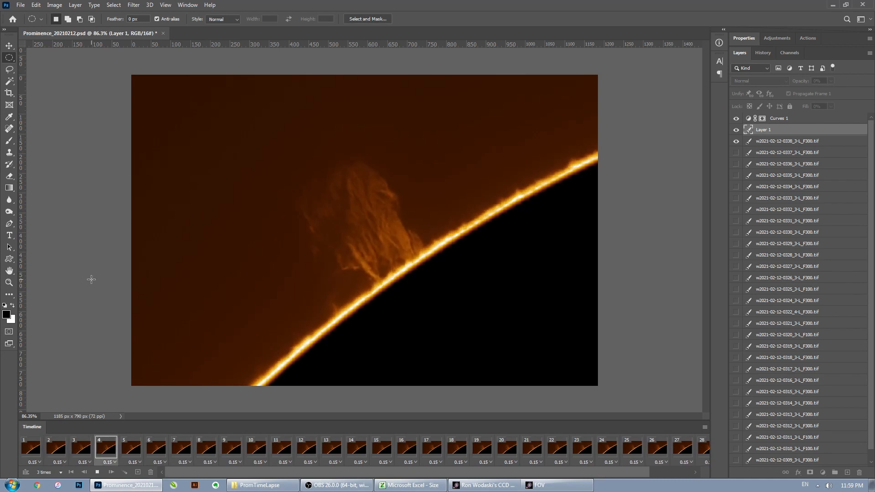
# - Save the document and render all frames as the H.264 High Quality video Prominence_20210212.mp4 at 1185 x 790 and 30 fps
pyautogui.hotkey('ctrl', 's')
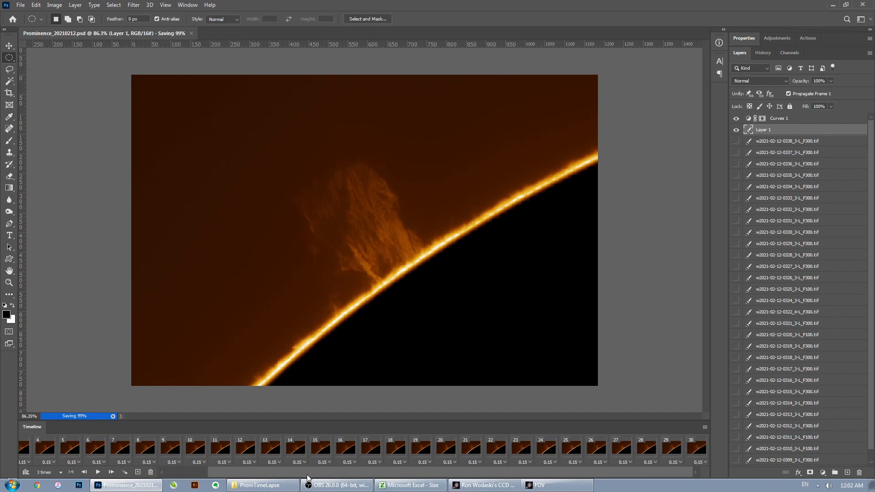
pyautogui.moveTo(307, 475); pyautogui.dragTo(249, 475)
pyautogui.click(21, 5)
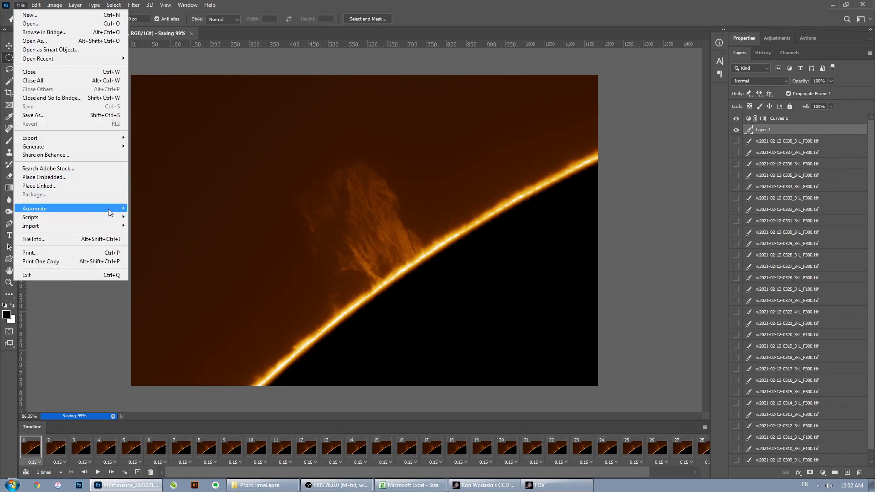
pyautogui.moveTo(118, 139)
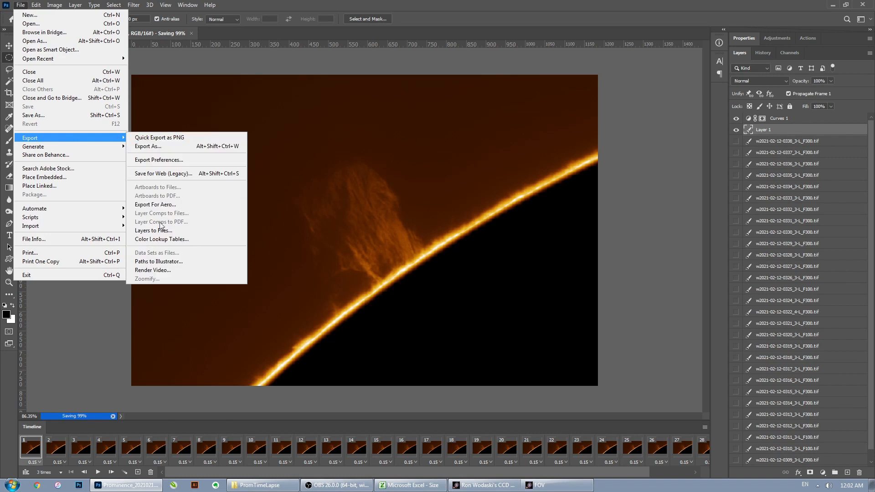
pyautogui.click(162, 268)
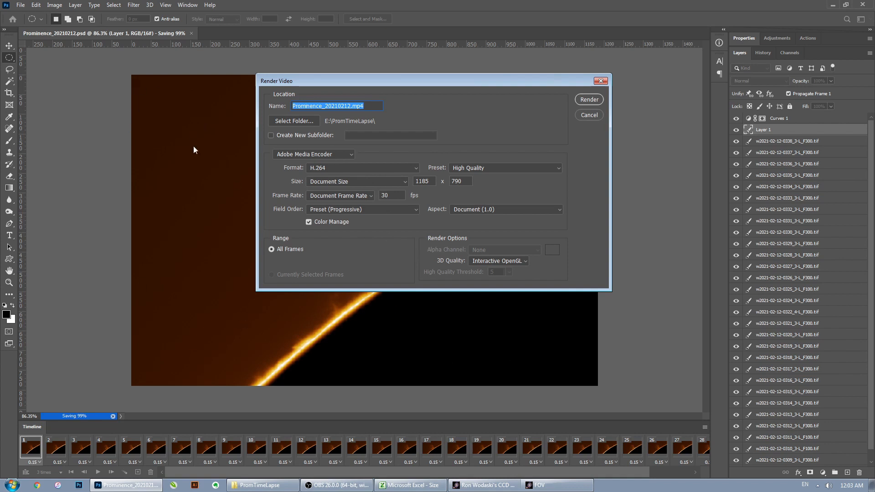
pyautogui.click(587, 100)
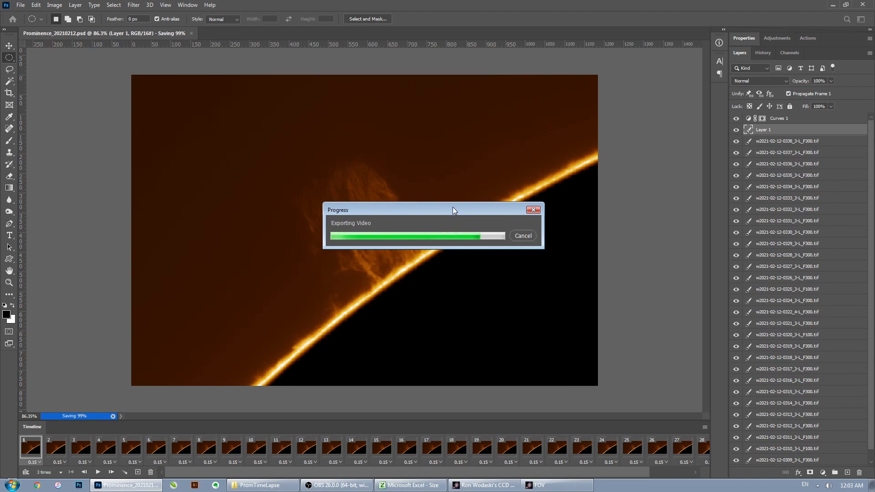
# - Switch to the PromTimeLapse folder in Windows Explorer and open the rendered Prominence_20210212 video for playback
pyautogui.click(260, 485)
pyautogui.click(537, 160)
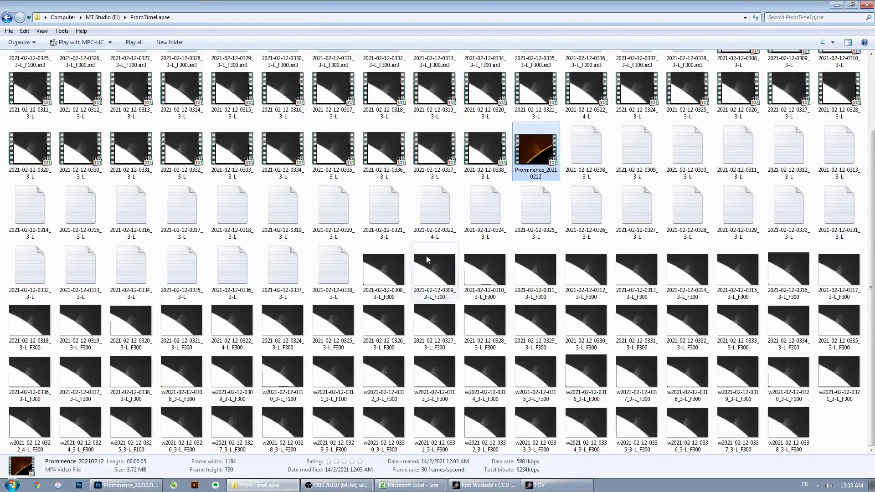
pyautogui.doubleClick(540, 154)
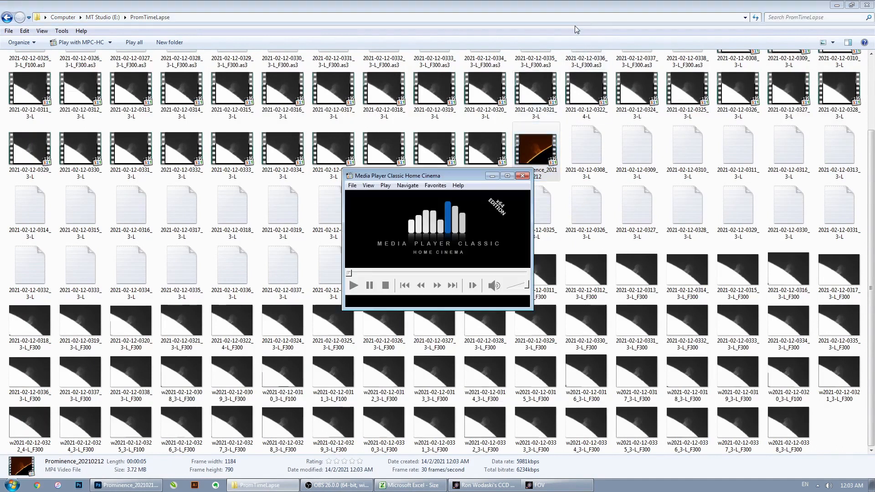